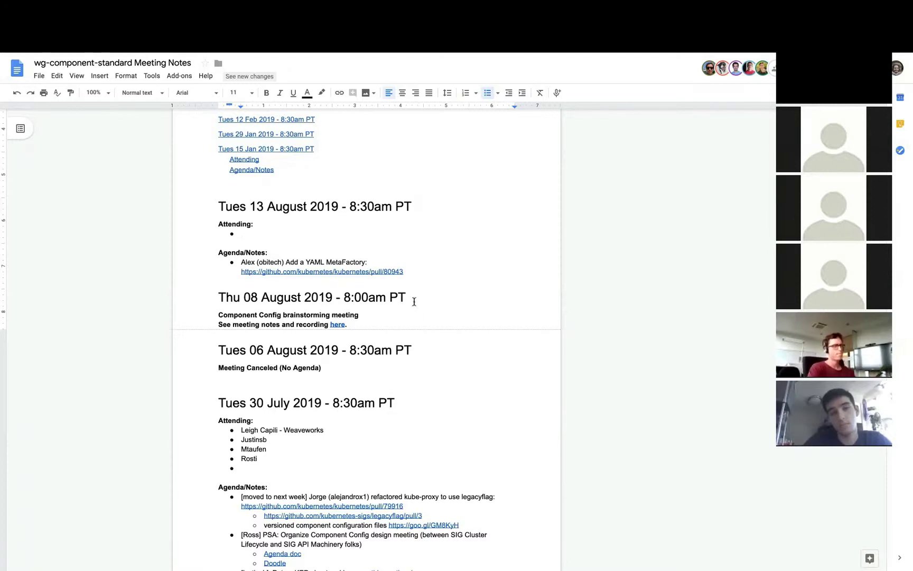
# Open the 'Add a YAML MetaFactory #80943' link from the 13 August 2019 agenda in a new tab.
pyautogui.click(369, 324)
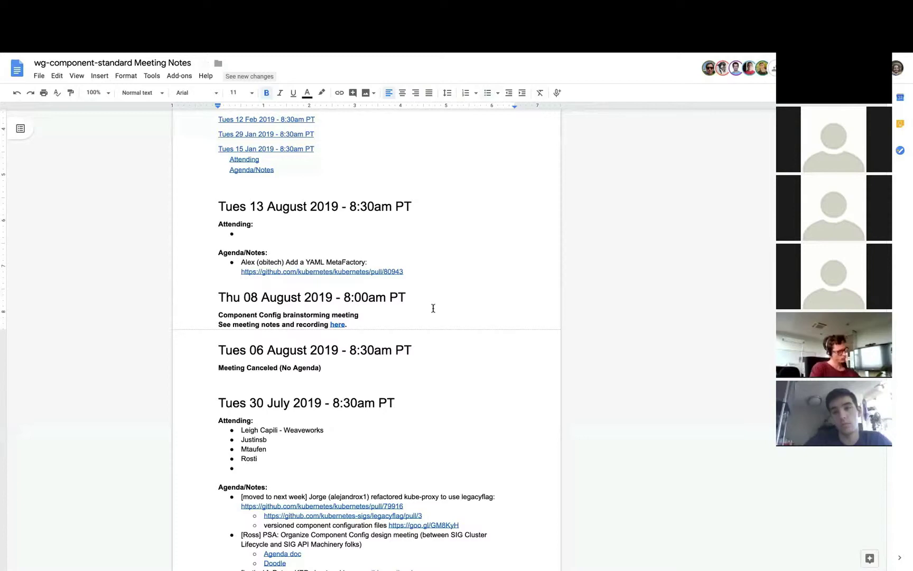
pyautogui.click(450, 270)
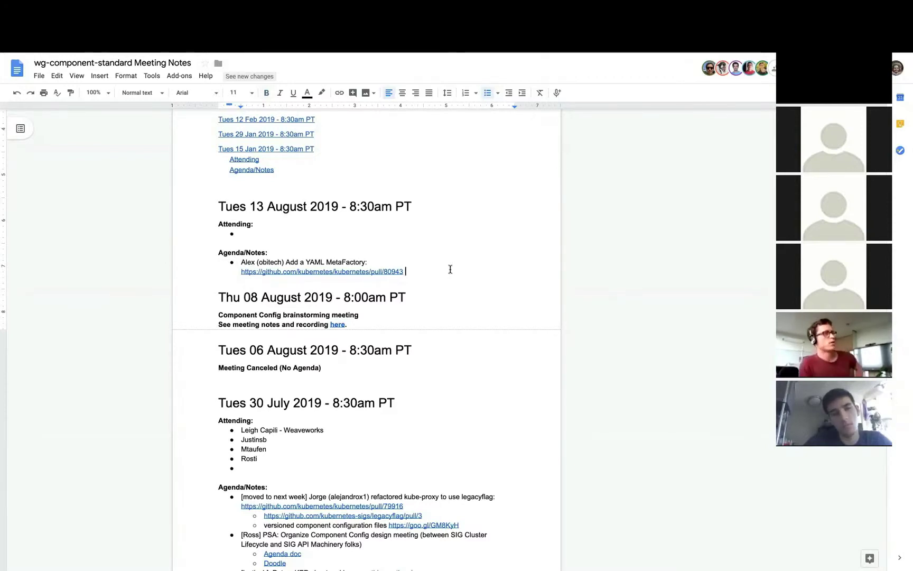
pyautogui.press('XF86AudioRaiseVolume')
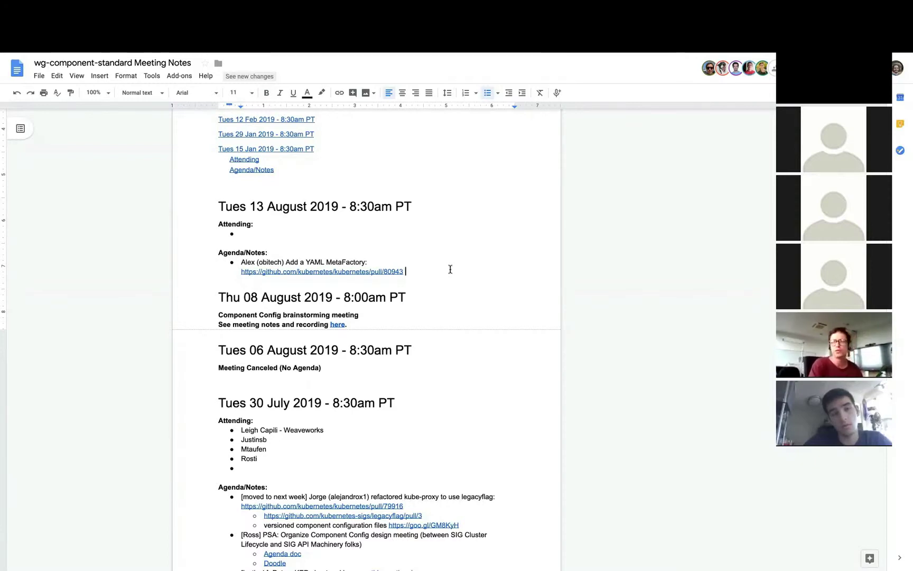
pyautogui.click(394, 271)
pyautogui.click(319, 286)
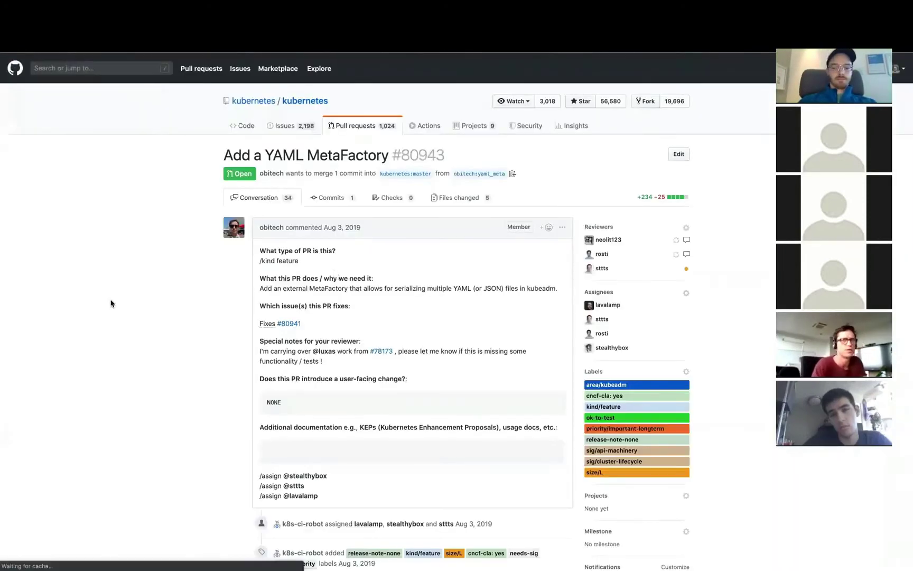
# Scroll through PR #80943's description, which fixes issue #80941, and its bot comments.
pyautogui.scroll(-1, 155, 334)
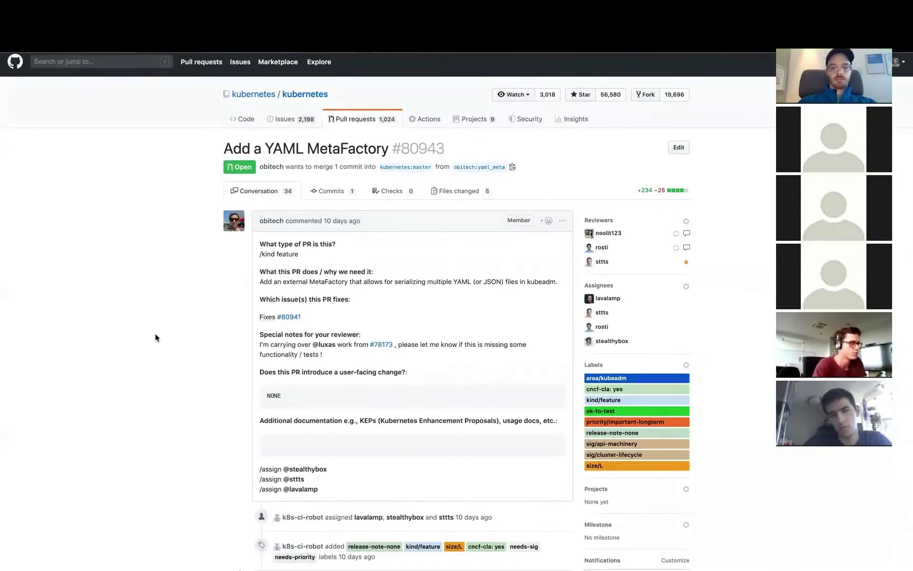
pyautogui.scroll(-1, 156, 338)
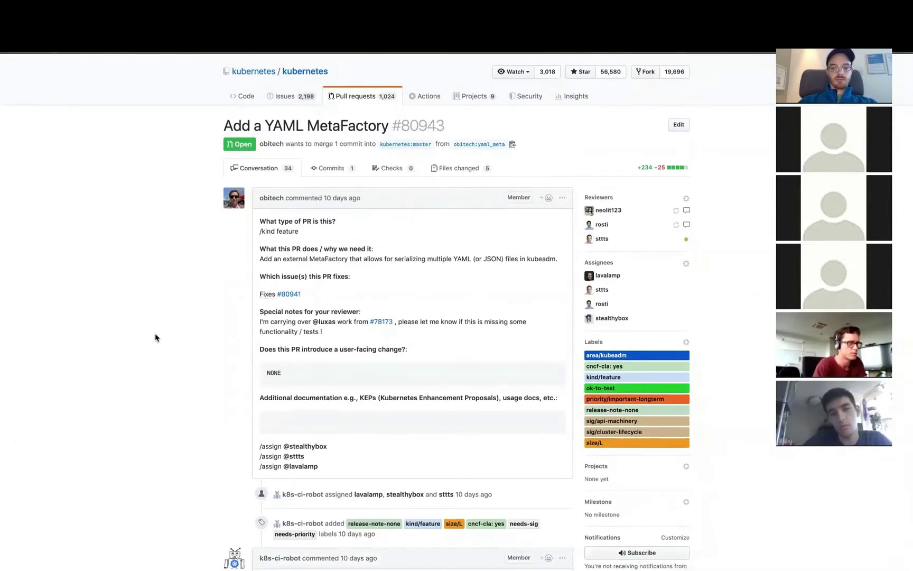
pyautogui.scroll(-1, 154, 334)
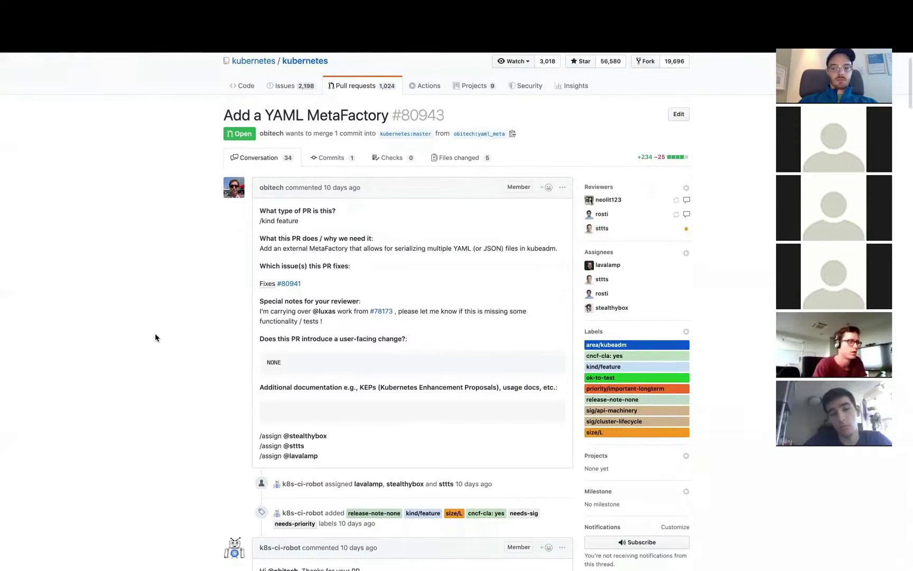
pyautogui.scroll(-1, 155, 338)
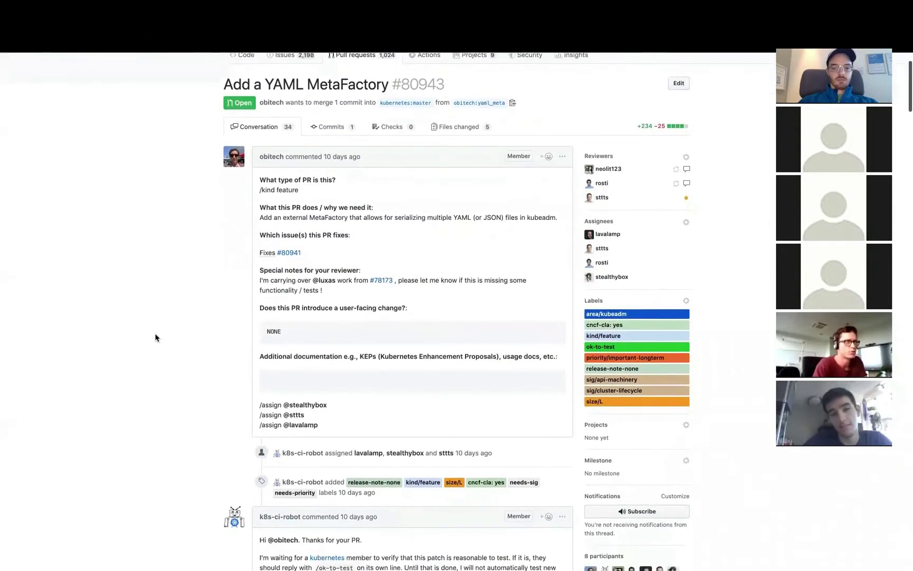
pyautogui.scroll(-1, 154, 337)
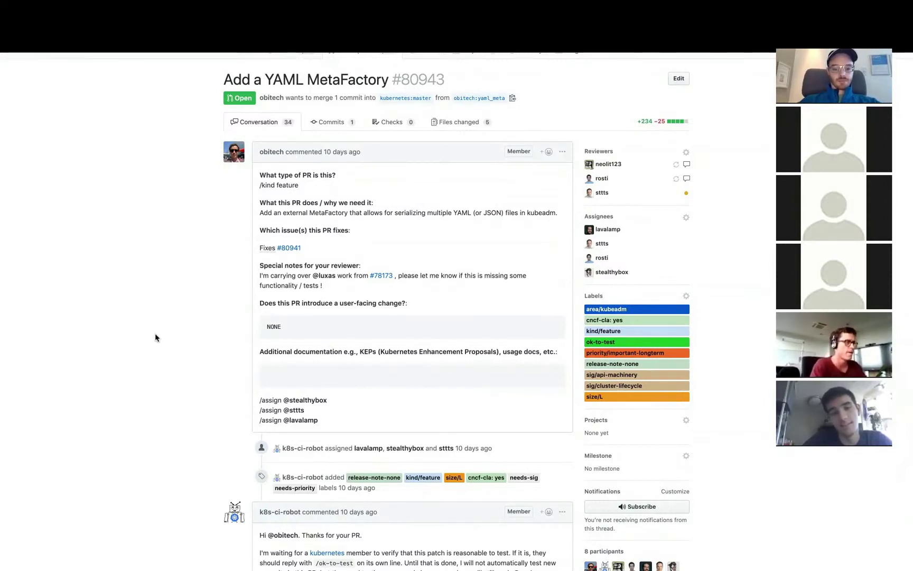
pyautogui.scroll(-1, 155, 334)
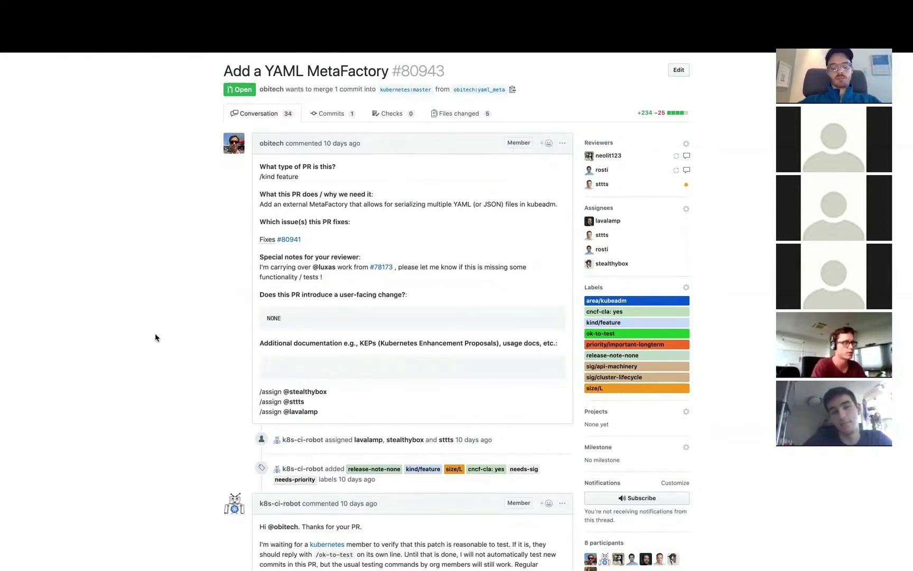
pyautogui.scroll(-2, 155, 334)
pyautogui.scroll(-2, 155, 334)
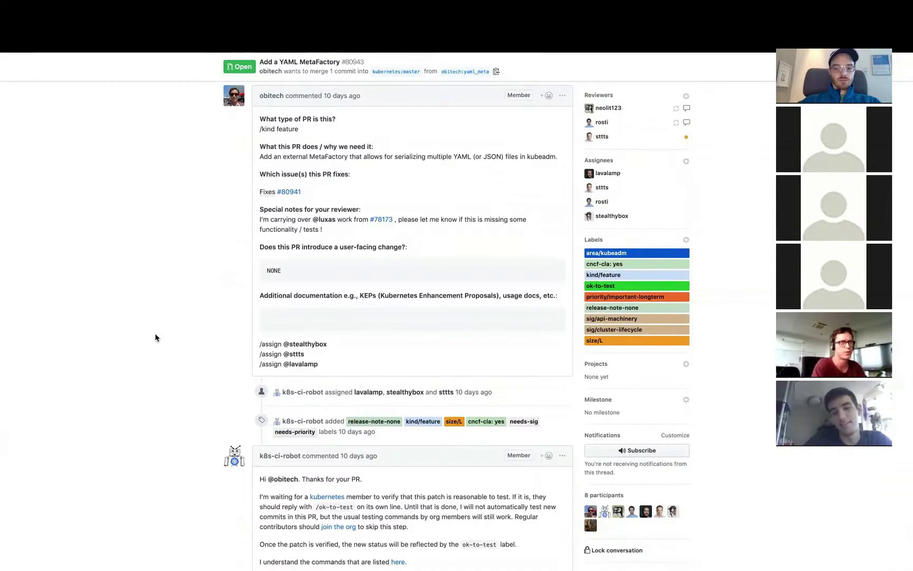
pyautogui.scroll(-10, 156, 334)
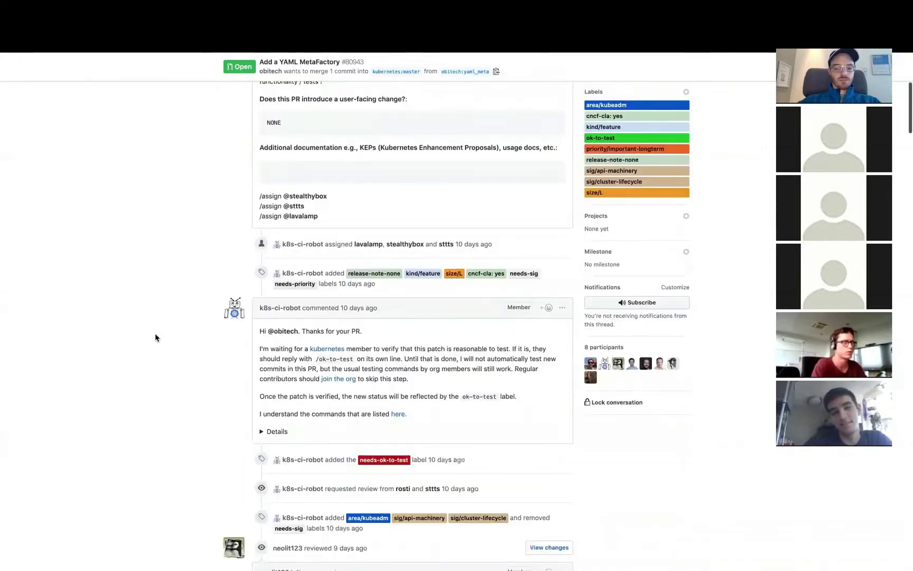
pyautogui.scroll(-2, 155, 337)
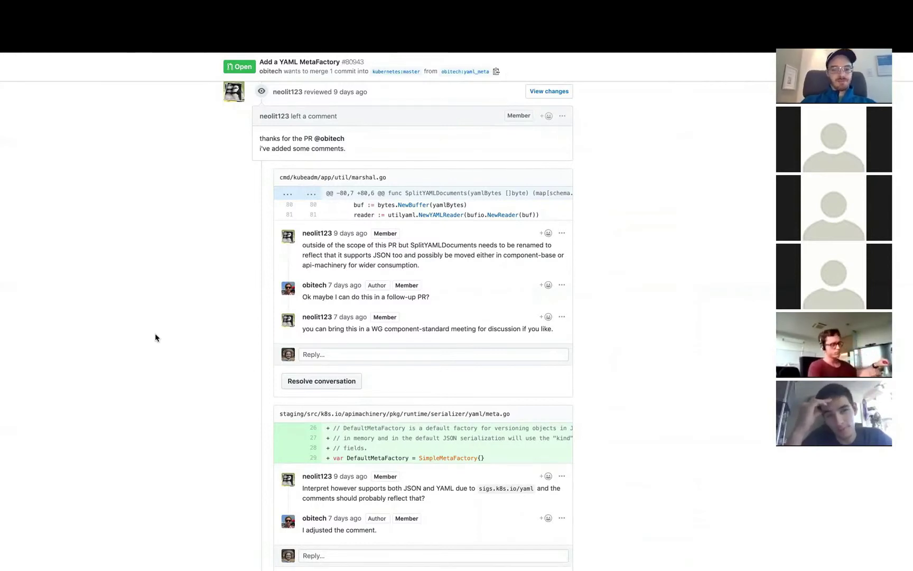
pyautogui.scroll(-10, 155, 333)
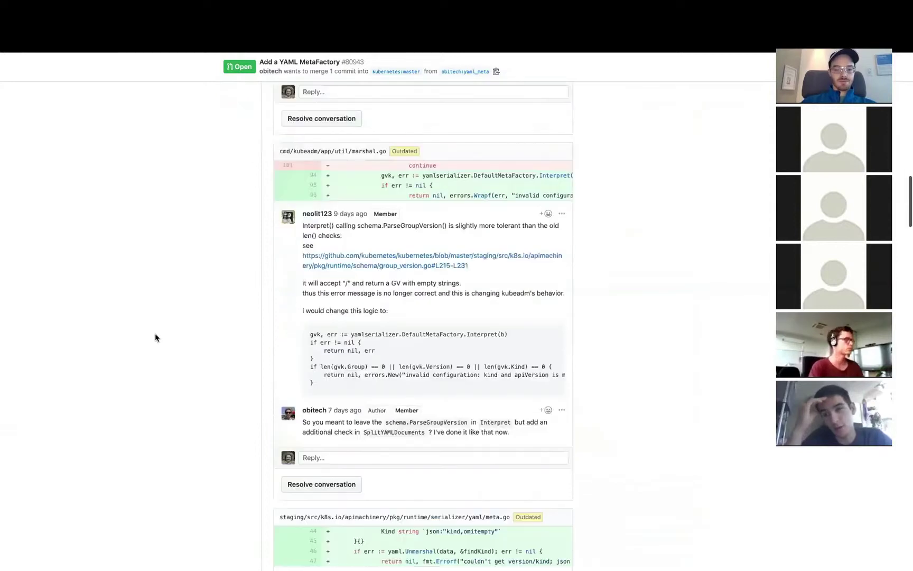
pyautogui.scroll(-4, 155, 337)
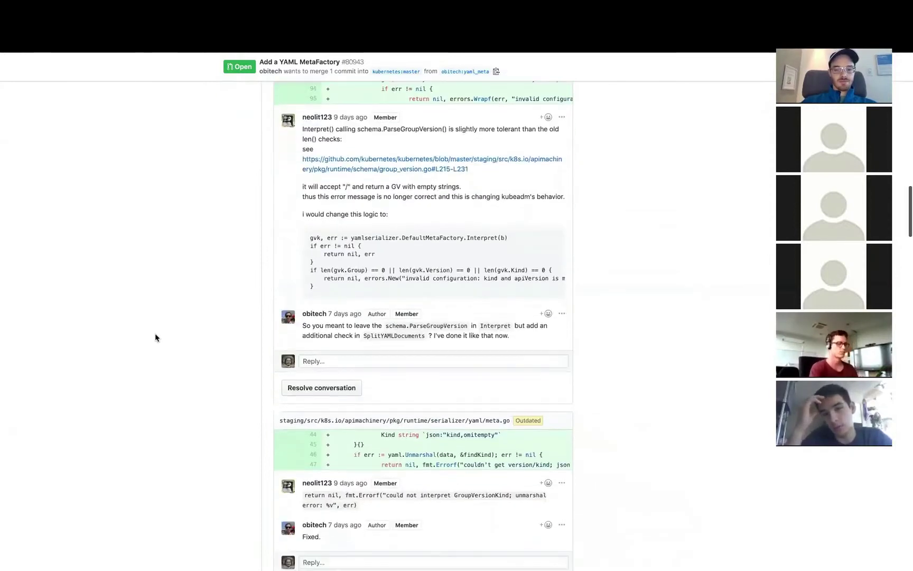
pyautogui.scroll(-20, 156, 336)
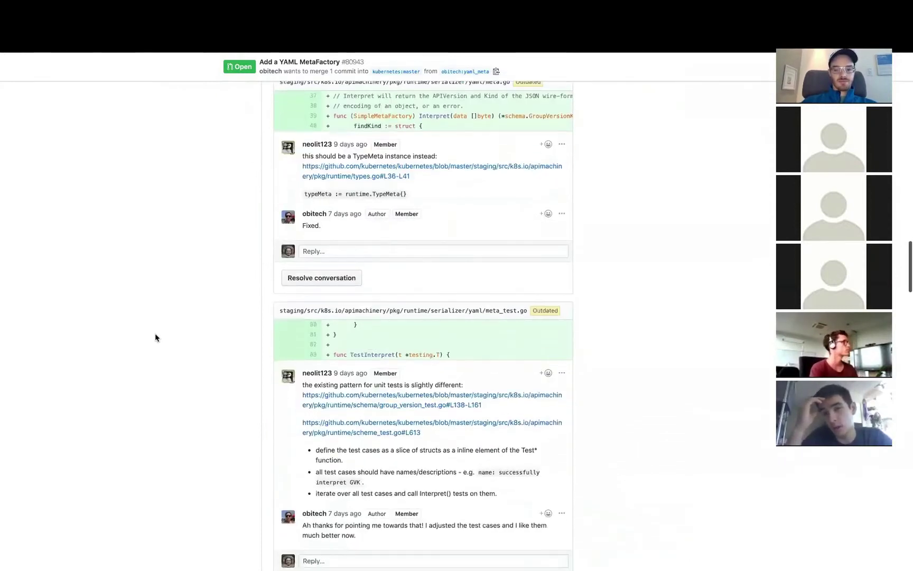
pyautogui.scroll(-2, 156, 336)
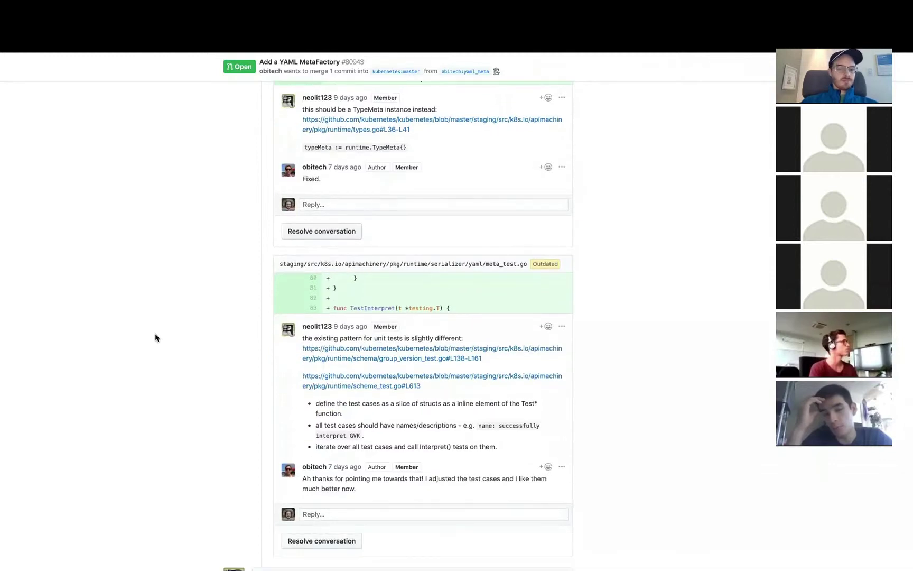
pyautogui.scroll(-7, 155, 337)
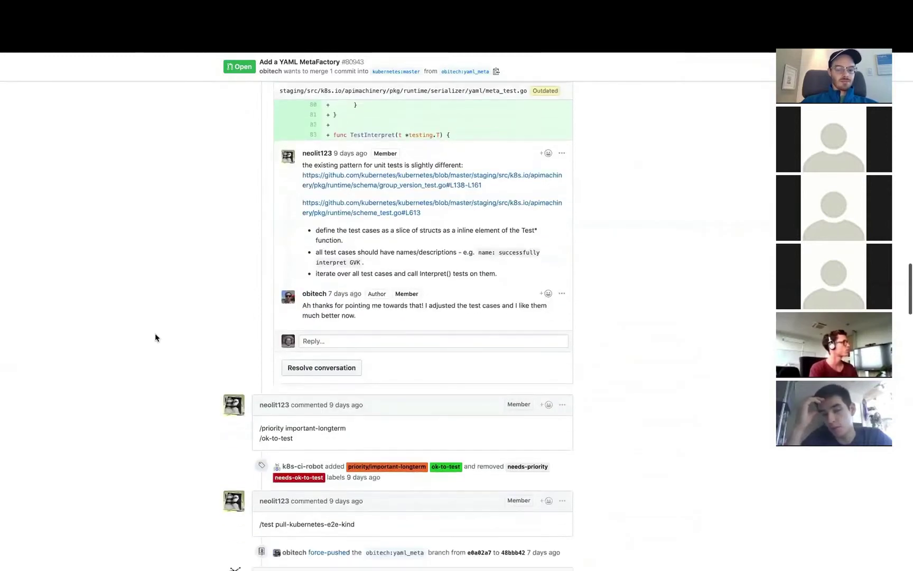
pyautogui.scroll(-10, 155, 337)
pyautogui.scroll(20, 154, 336)
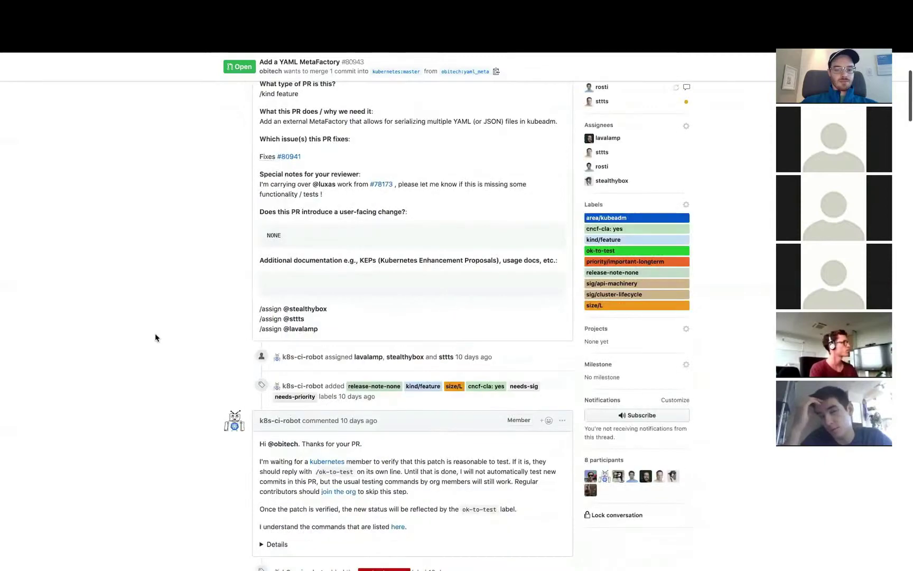
pyautogui.scroll(5, 155, 333)
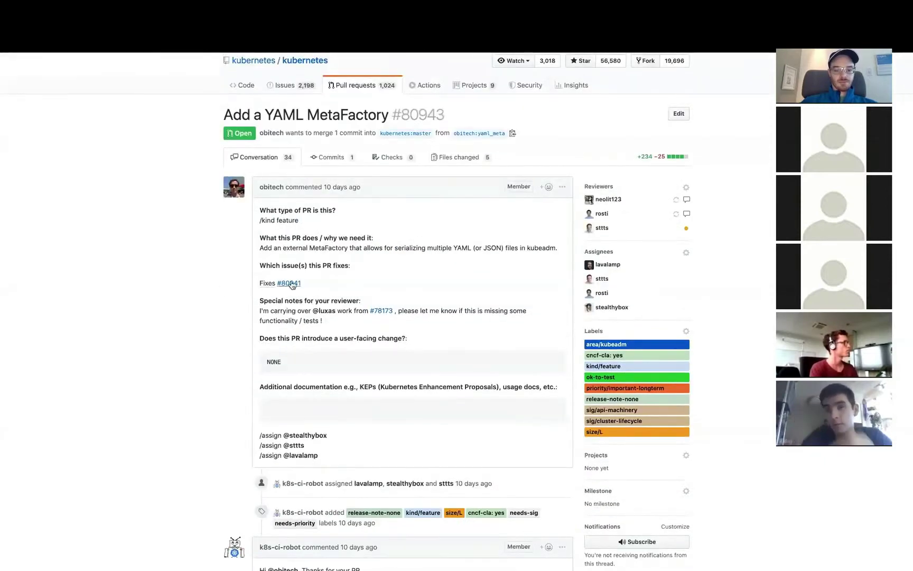
pyautogui.moveTo(291, 285)
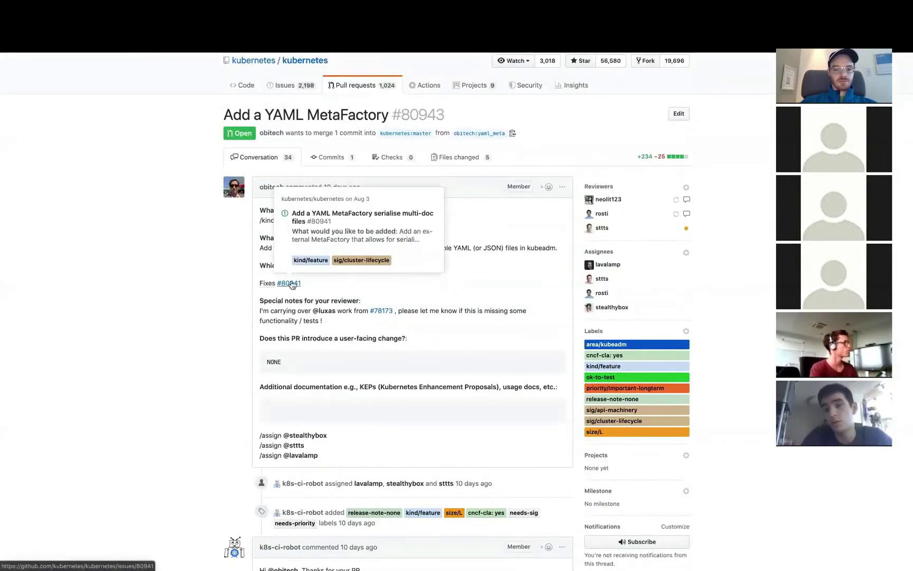
pyautogui.click(292, 284)
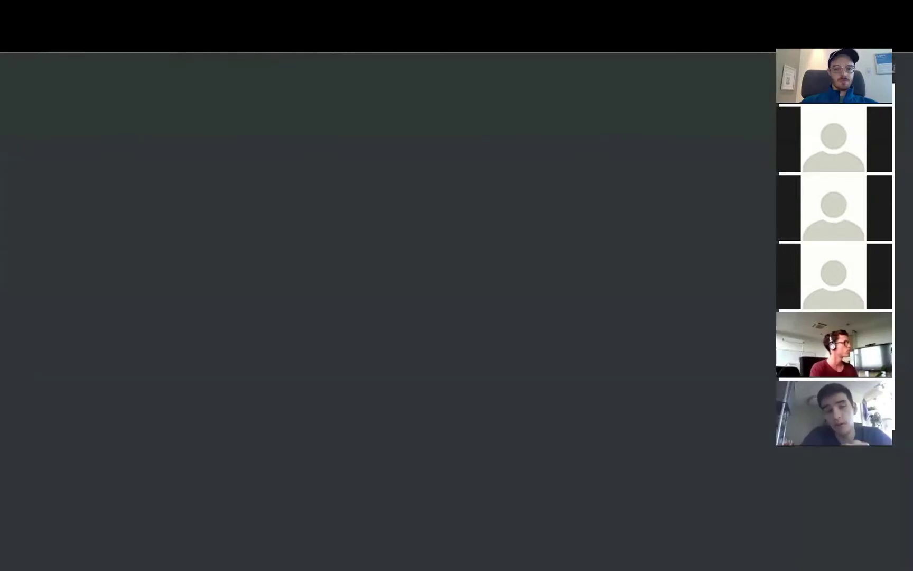
pyautogui.scroll(-1, 176, 278)
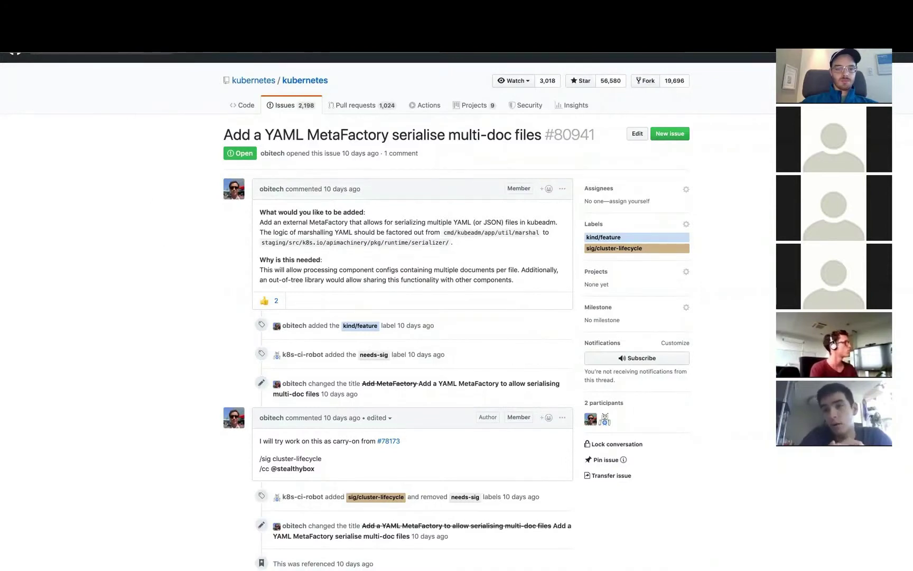
pyautogui.hotkey('alt', 'Left')
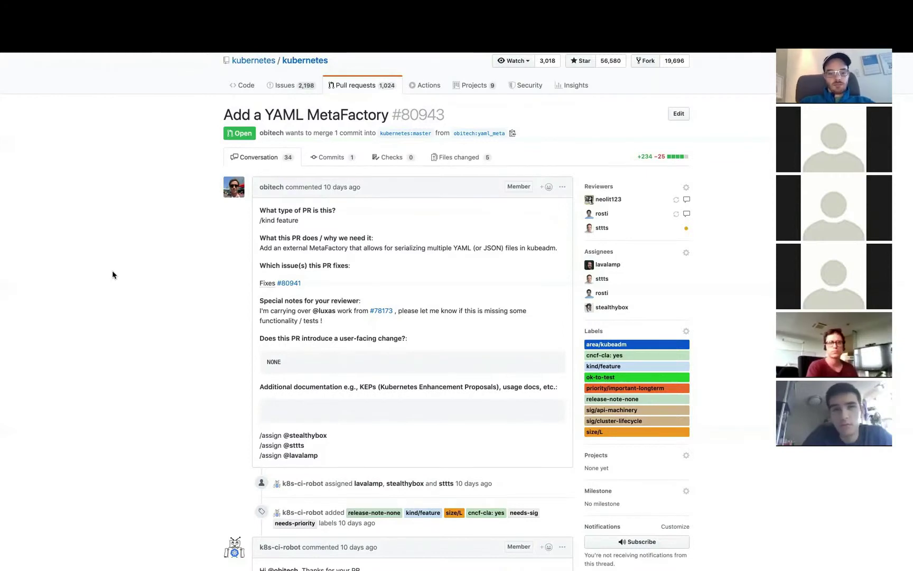
# Scroll to the last comments and the box showing one pending reviewer, 1 pending and 22 successful checks.
pyautogui.scroll(-10, 113, 275)
pyautogui.scroll(-15, 113, 275)
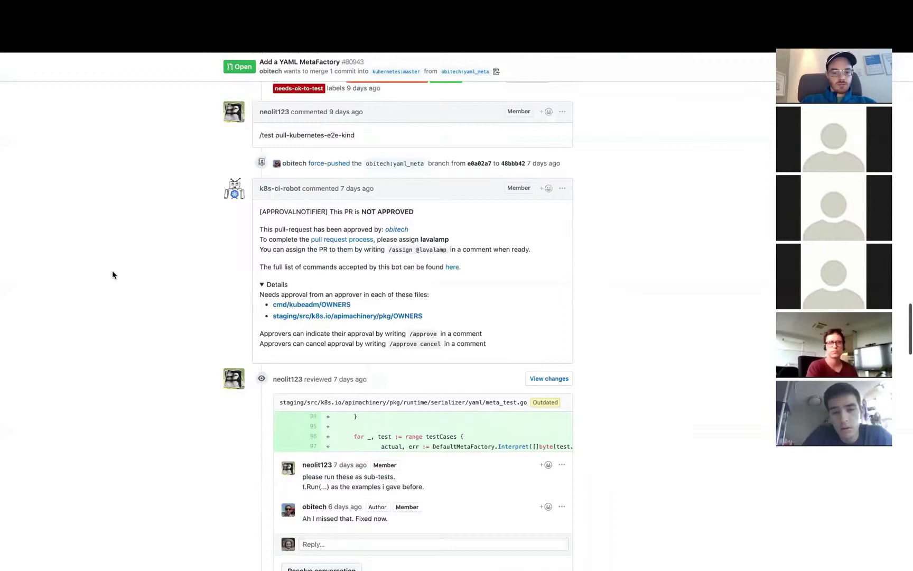
pyautogui.scroll(-15, 112, 275)
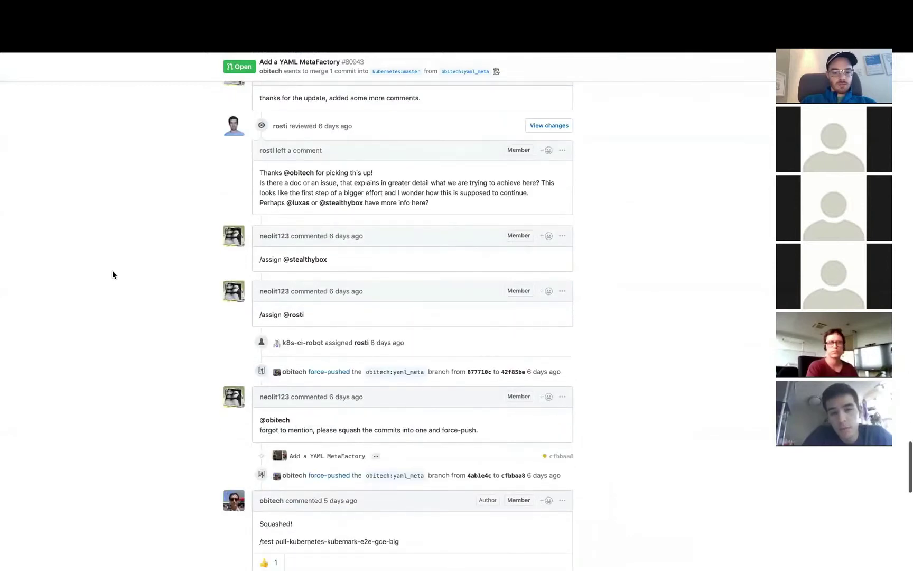
pyautogui.scroll(-2, 113, 275)
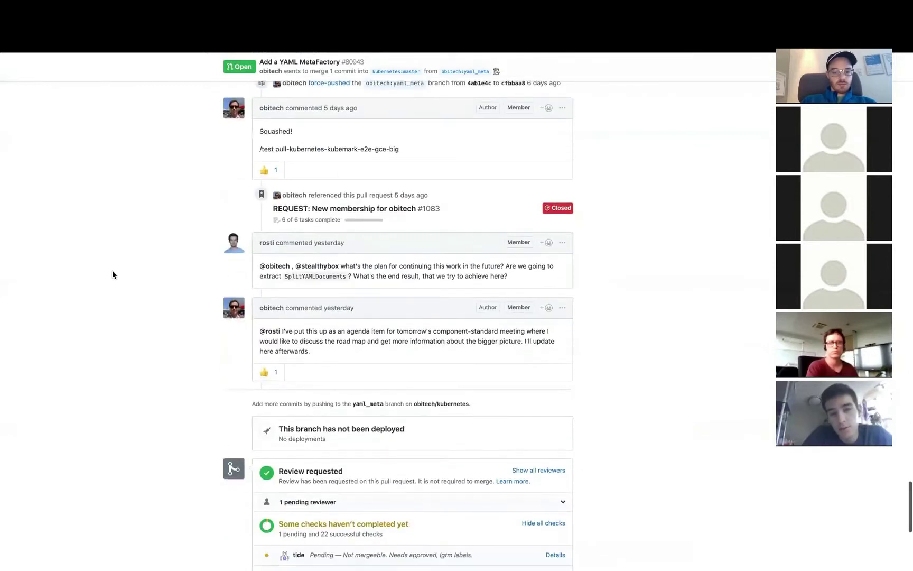
pyautogui.scroll(-1, 113, 275)
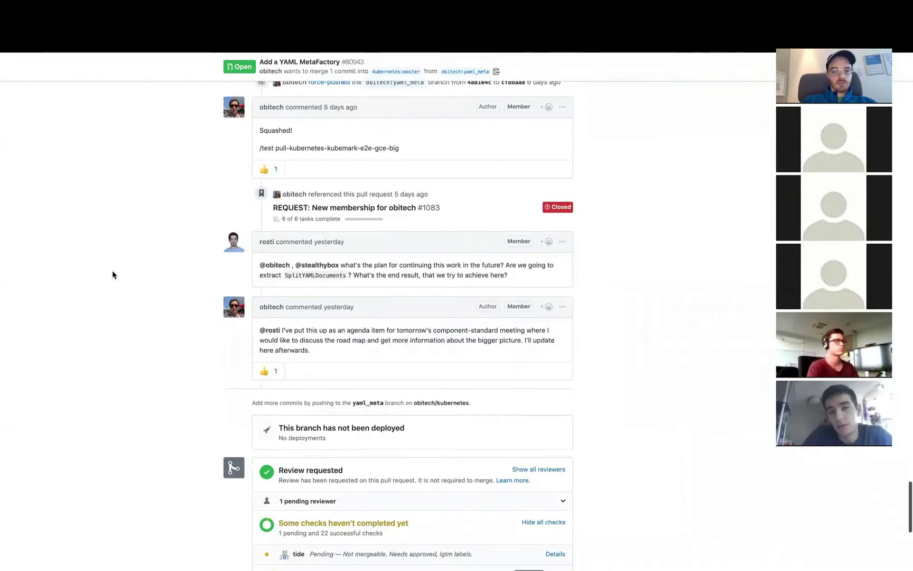
pyautogui.scroll(-2, 113, 275)
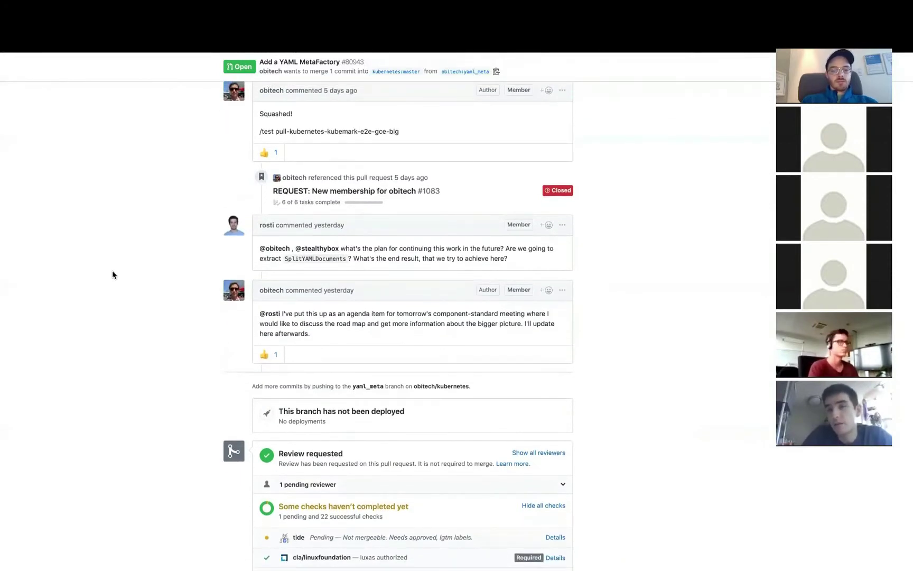
pyautogui.scroll(1, 113, 275)
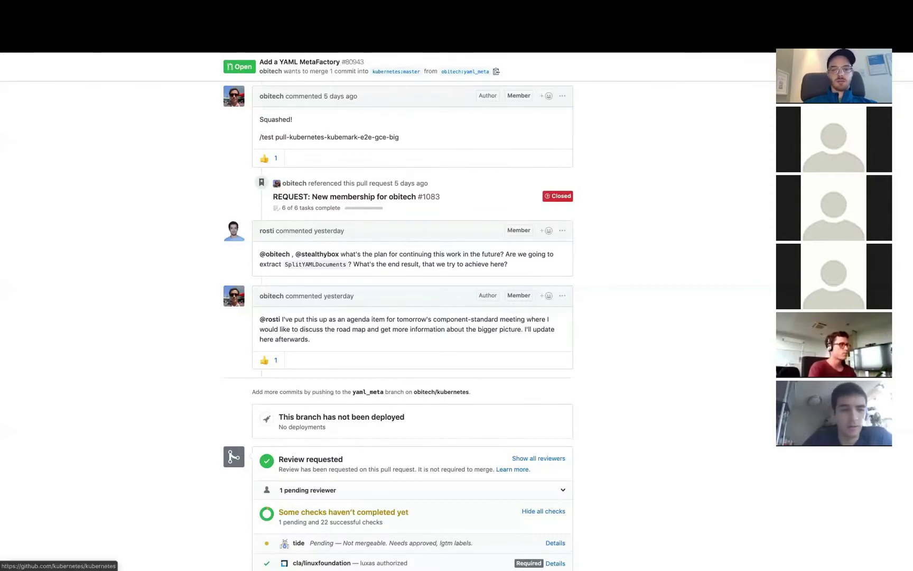
# Show the discussion ending with the author's reply adding the roadmap to the component-standard meeting agenda.
pyautogui.moveTo(396, 49)
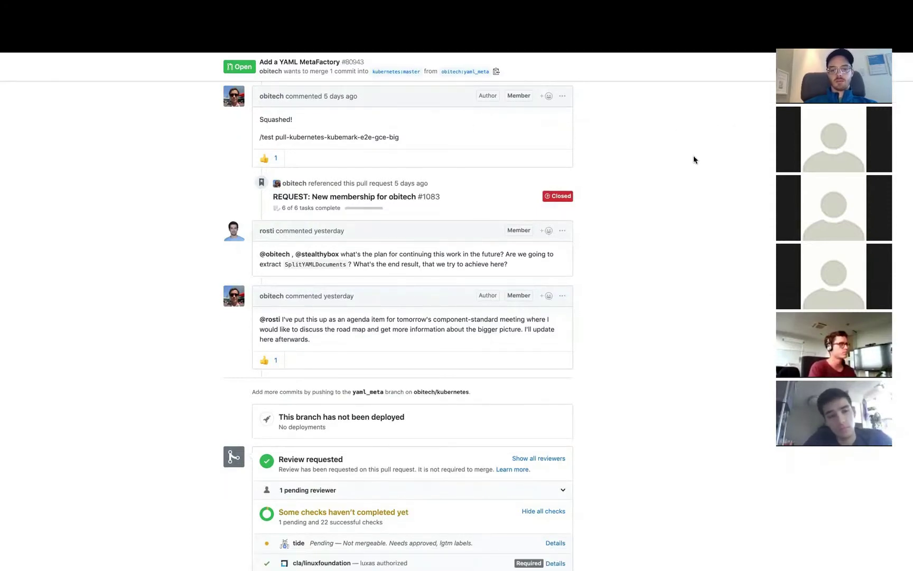
# Show the splitYAMLDocument function in the yaml.go source, then return to the pull request.
pyautogui.hotkey('alt', 'Left')
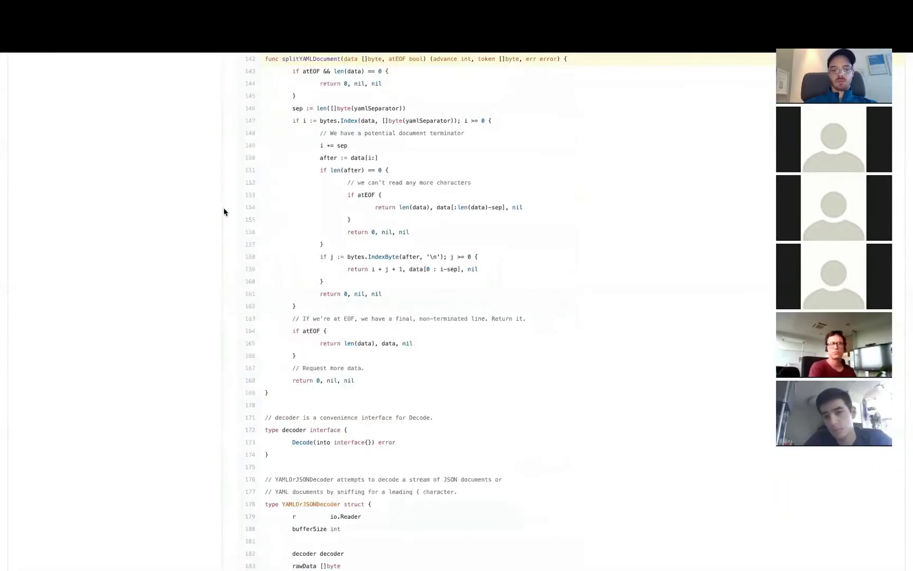
pyautogui.scroll(1, 366, 245)
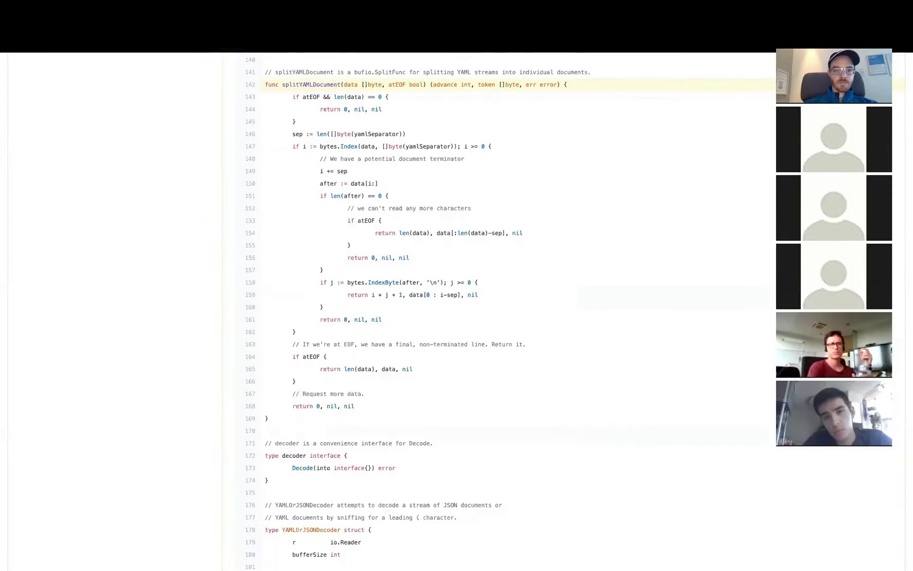
pyautogui.hotkey('ctrl', 'Tab')
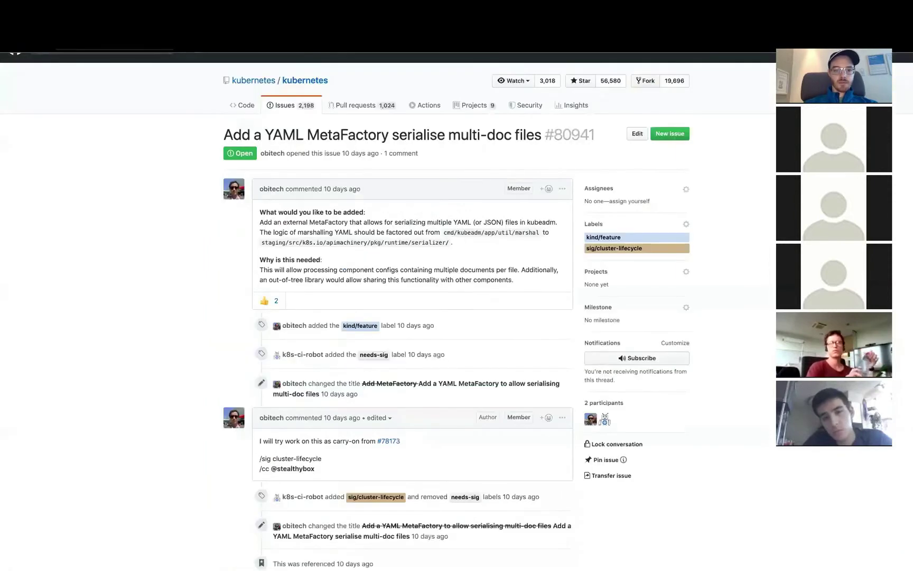
# Review PR #80943's Files changed diffs for marshal.go and BUILD.
pyautogui.scroll(-15, 372, 106)
pyautogui.scroll(20, 371, 106)
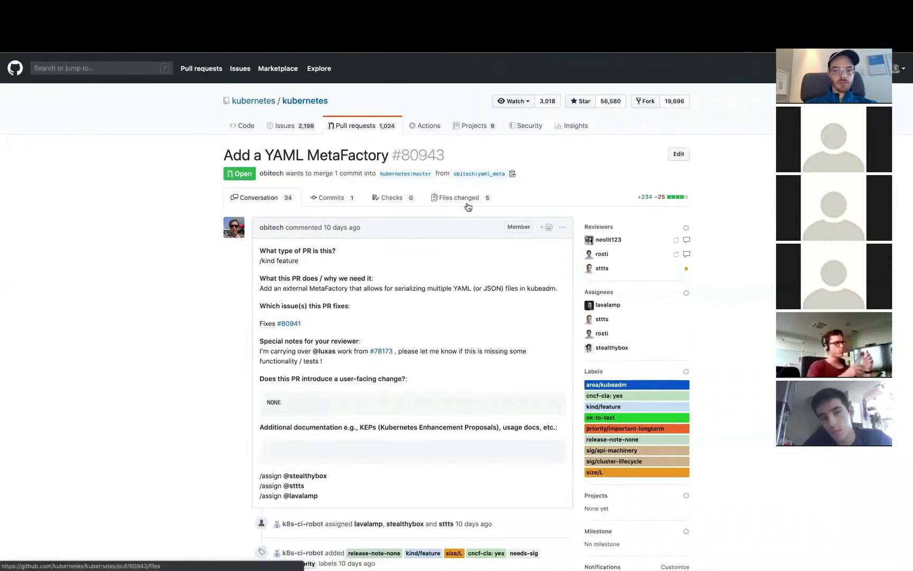
pyautogui.click(468, 207)
pyautogui.scroll(-5, 409, 290)
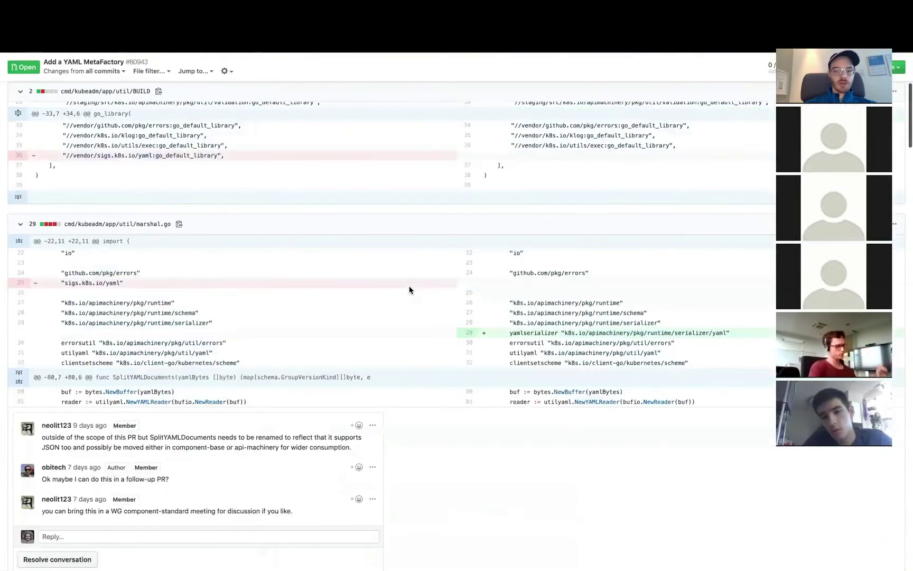
pyautogui.scroll(-10, 409, 289)
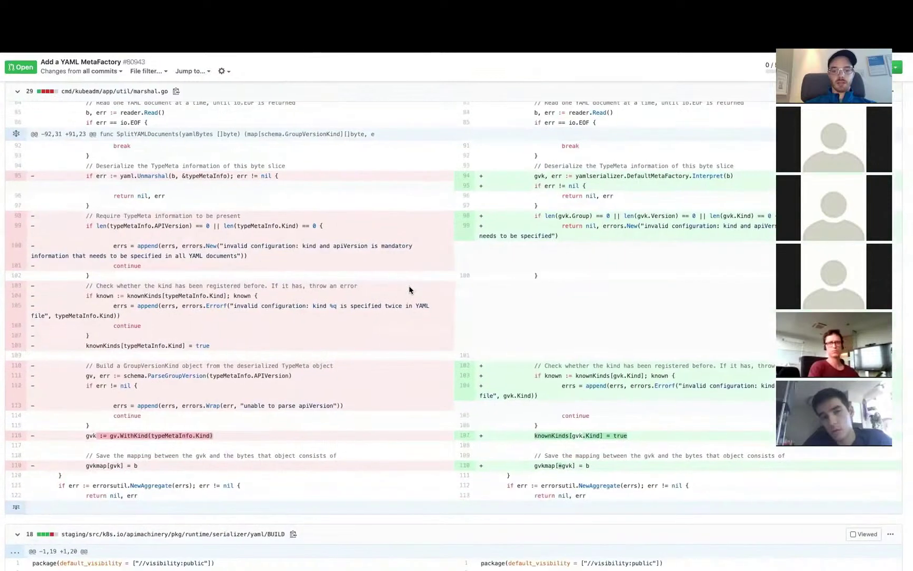
pyautogui.scroll(3, 410, 289)
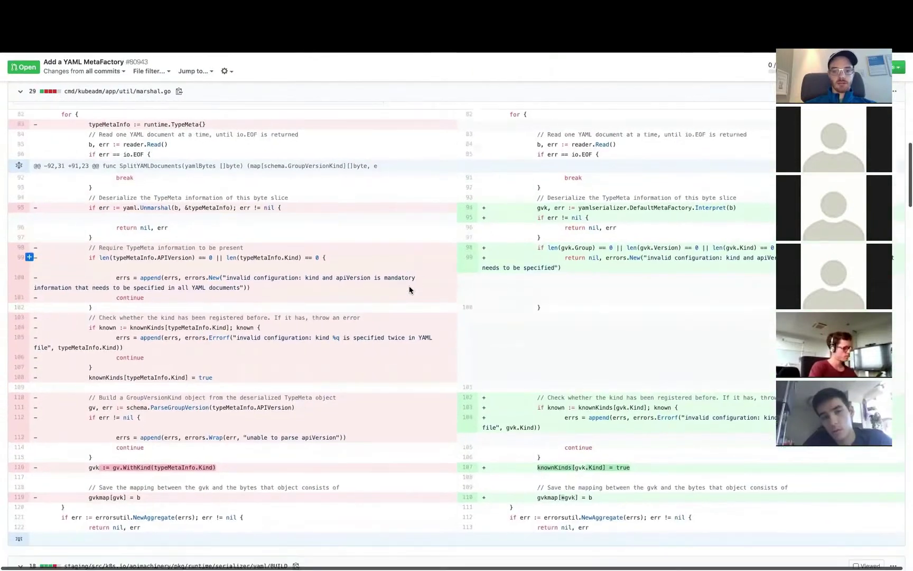
pyautogui.scroll(-1, 409, 289)
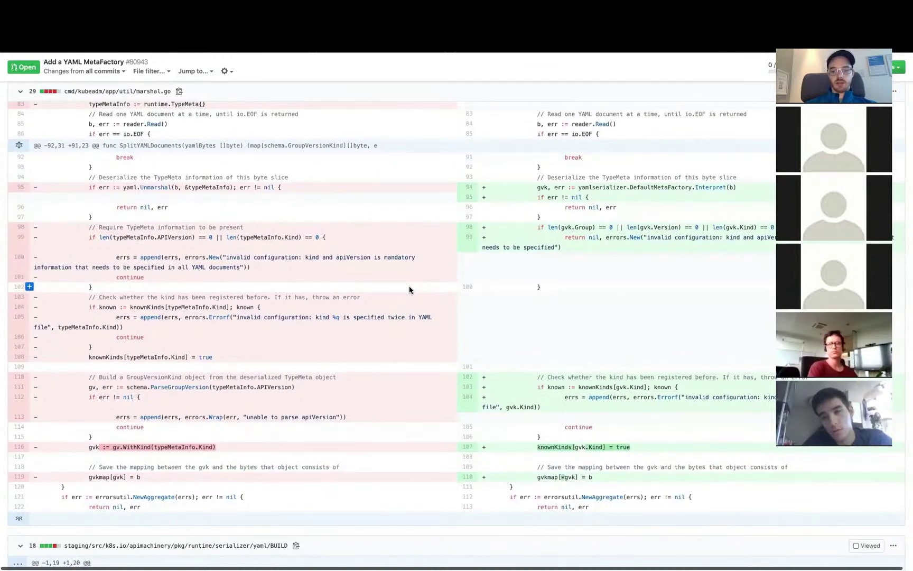
pyautogui.scroll(-5, 410, 289)
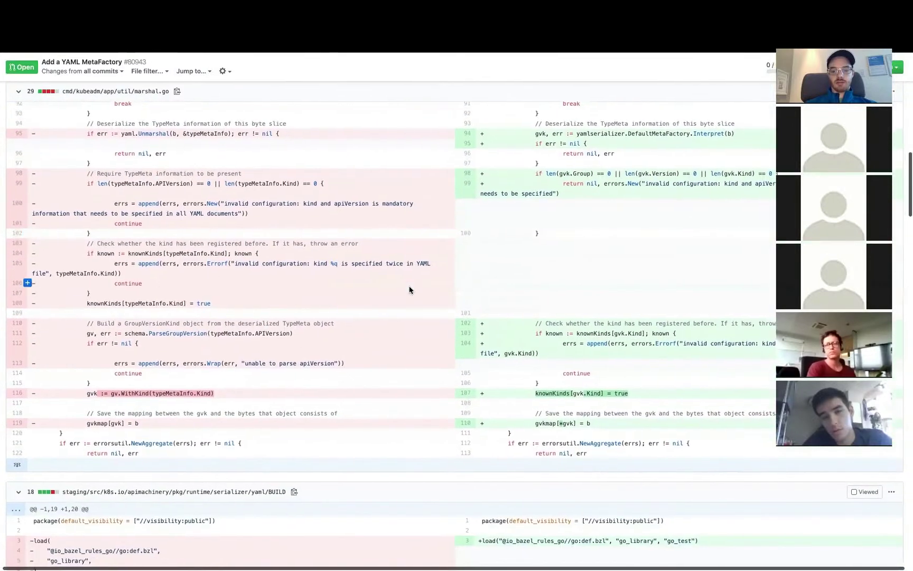
pyautogui.scroll(2, 409, 290)
pyautogui.scroll(-10, 410, 290)
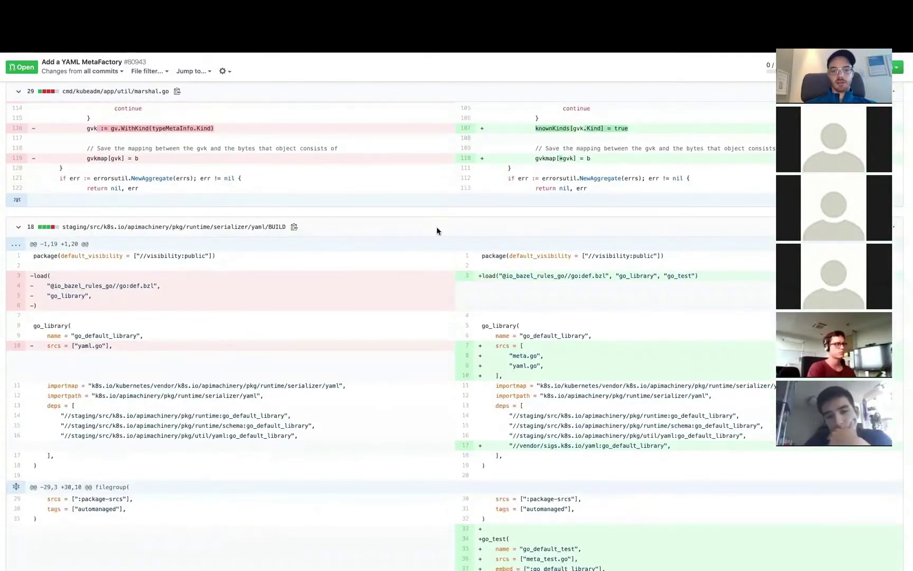
pyautogui.scroll(3, 437, 228)
pyautogui.scroll(-1, 436, 230)
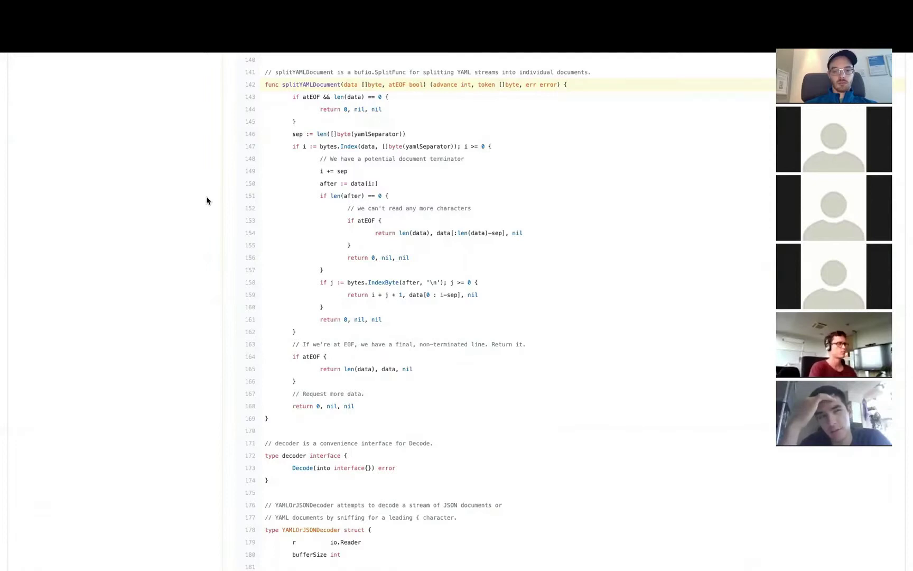
# Return from issue #80941 to PR #80943's changed files and scroll to the BUILD diff adding meta.go.
pyautogui.click(168, 50)
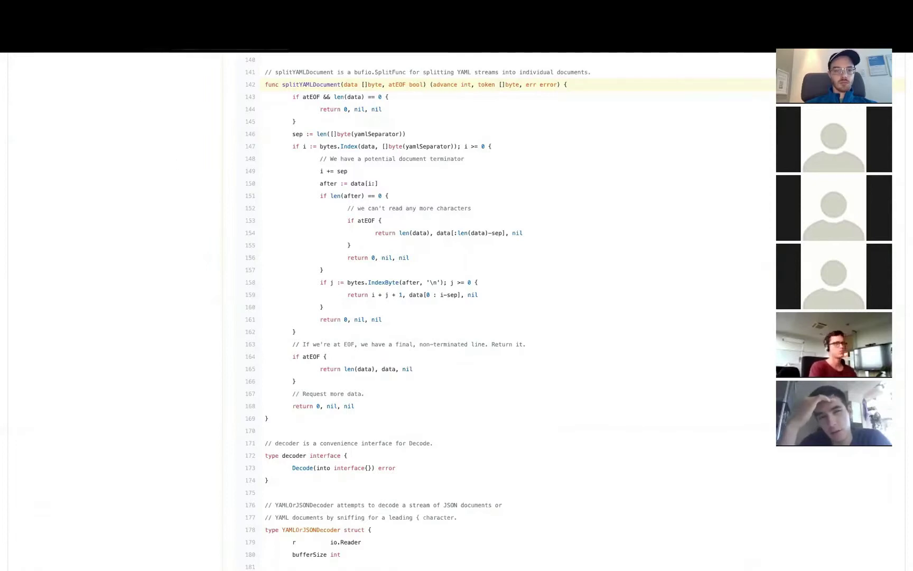
pyautogui.hotkey('alt', 'Left')
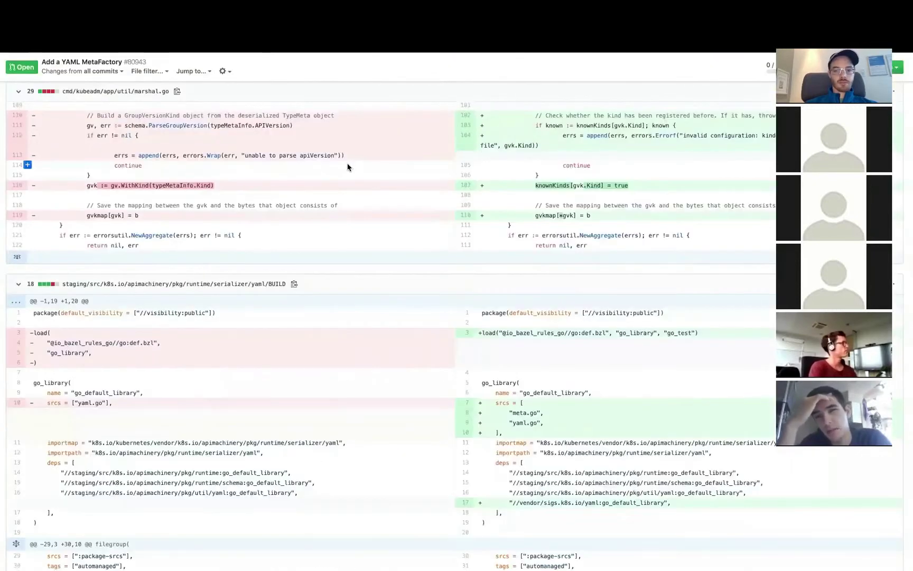
pyautogui.scroll(2, 347, 165)
pyautogui.scroll(10, 347, 167)
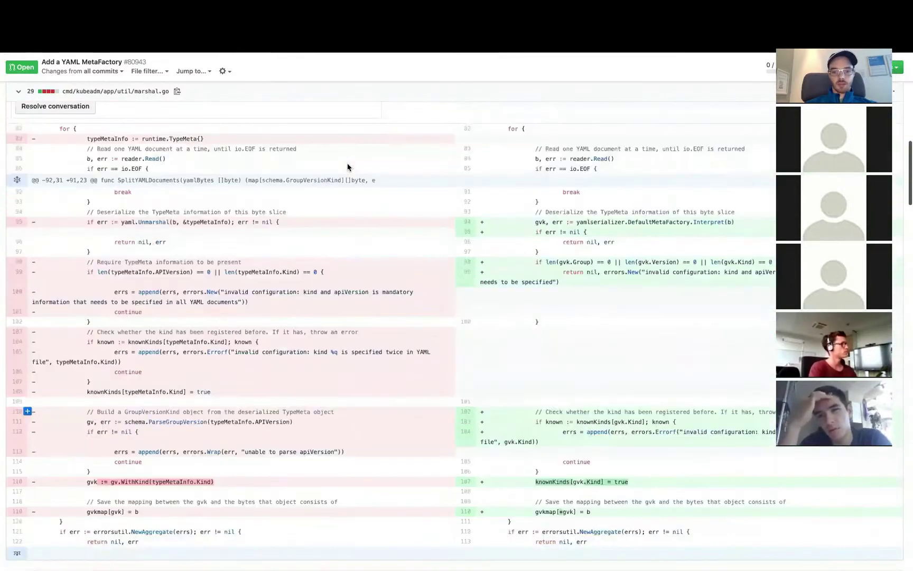
pyautogui.scroll(3, 348, 168)
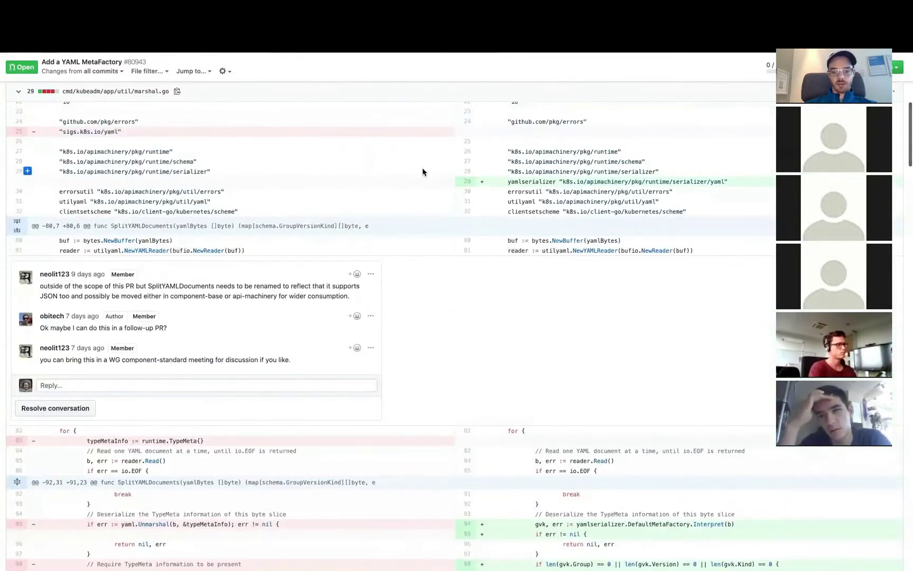
pyautogui.scroll(-3, 422, 169)
pyautogui.scroll(-4, 422, 172)
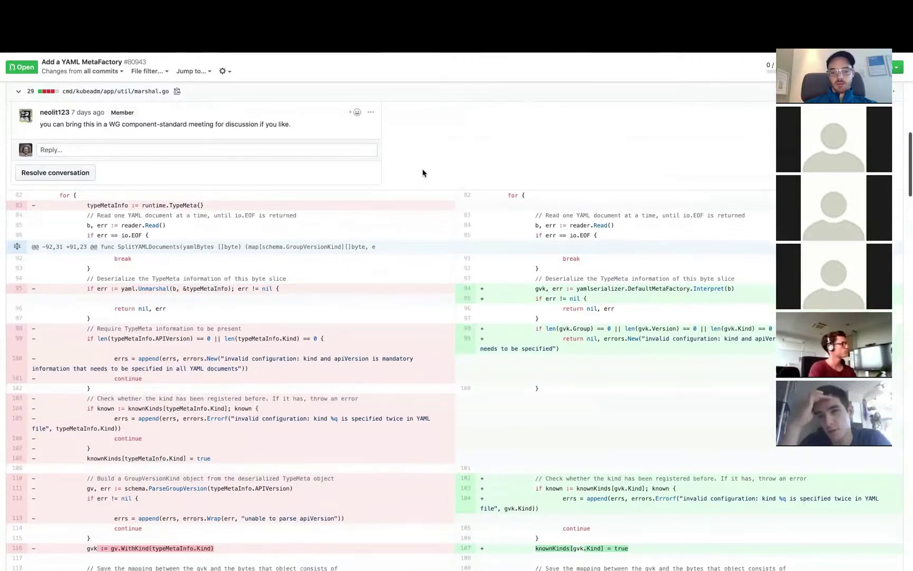
pyautogui.scroll(-1, 422, 172)
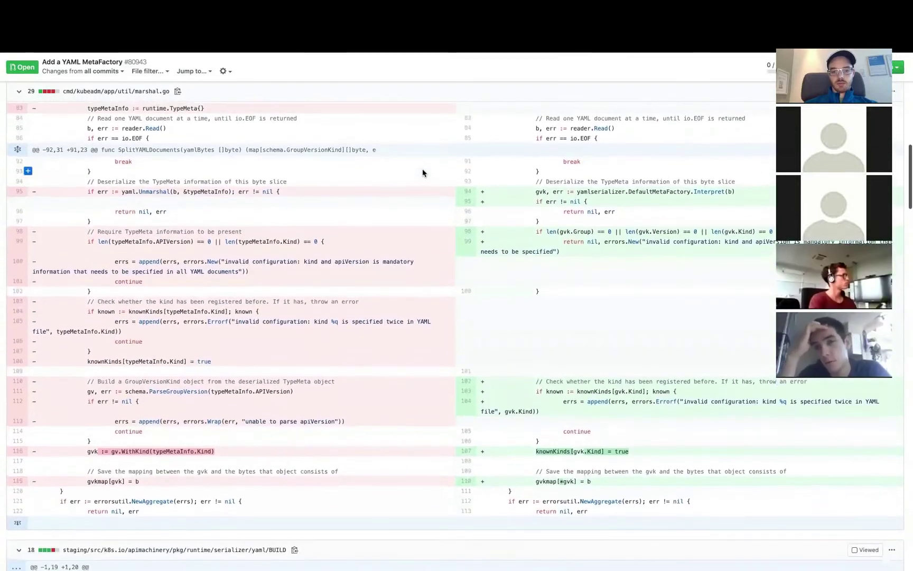
pyautogui.scroll(-2, 422, 173)
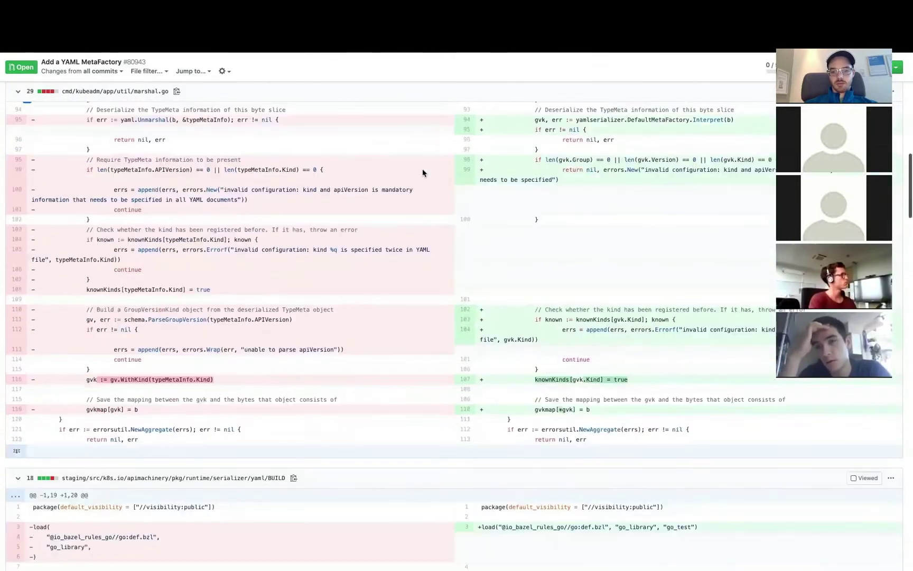
pyautogui.scroll(-10, 422, 173)
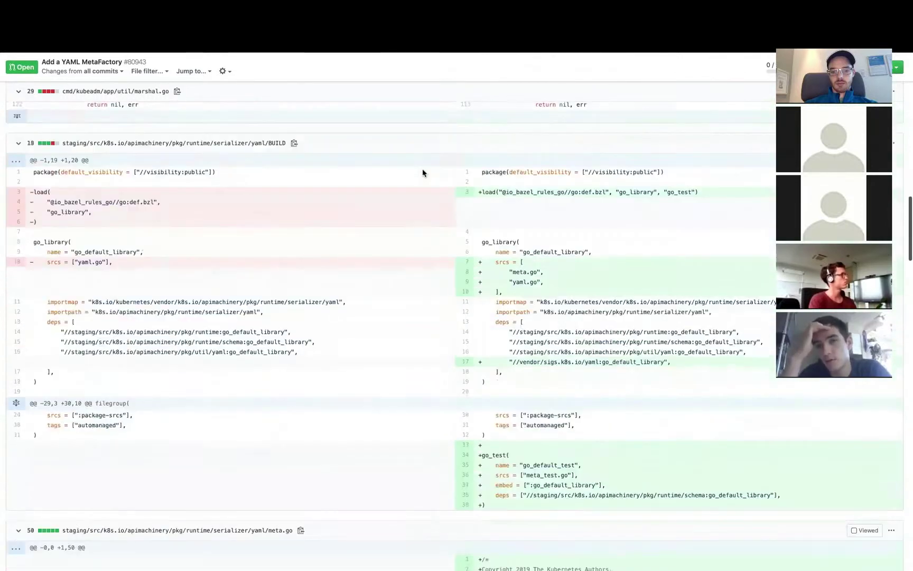
# Scroll down through the kubeadm marshal.go diff in PR #80943.
pyautogui.scroll(-5, 422, 172)
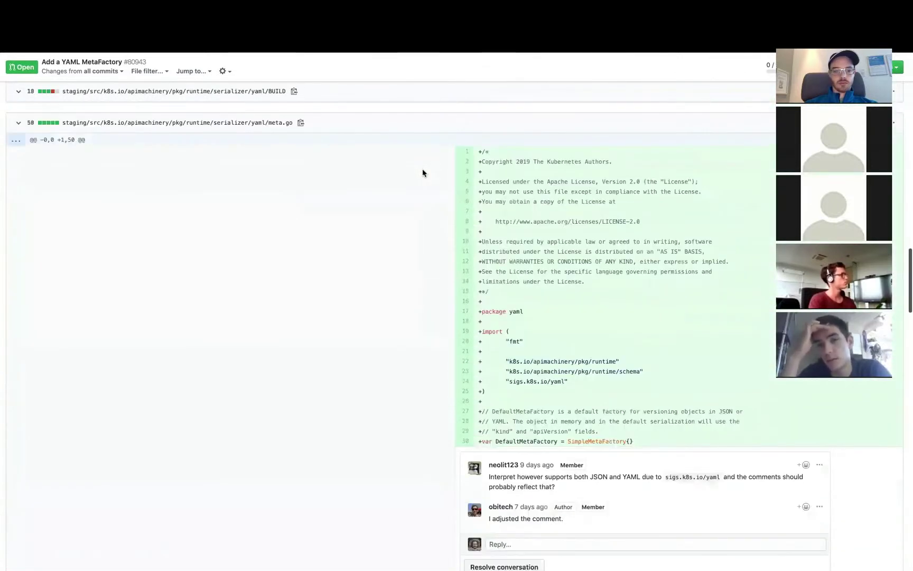
pyautogui.scroll(-3, 389, 332)
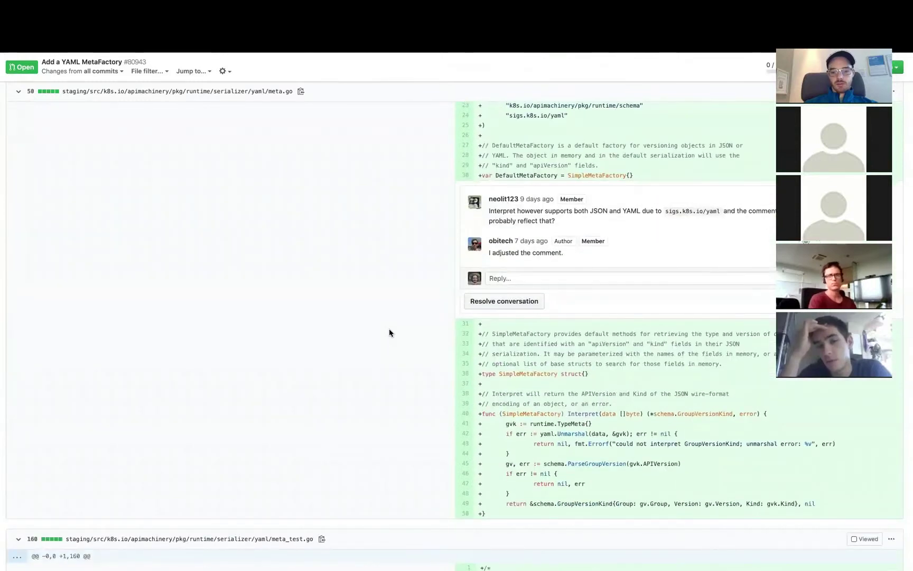
pyautogui.scroll(-1, 389, 332)
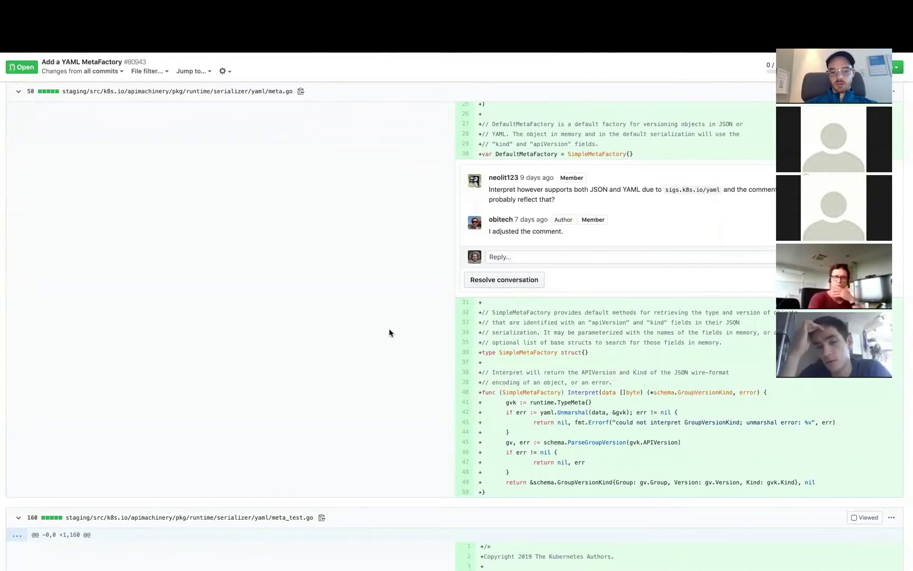
pyautogui.scroll(1, 389, 332)
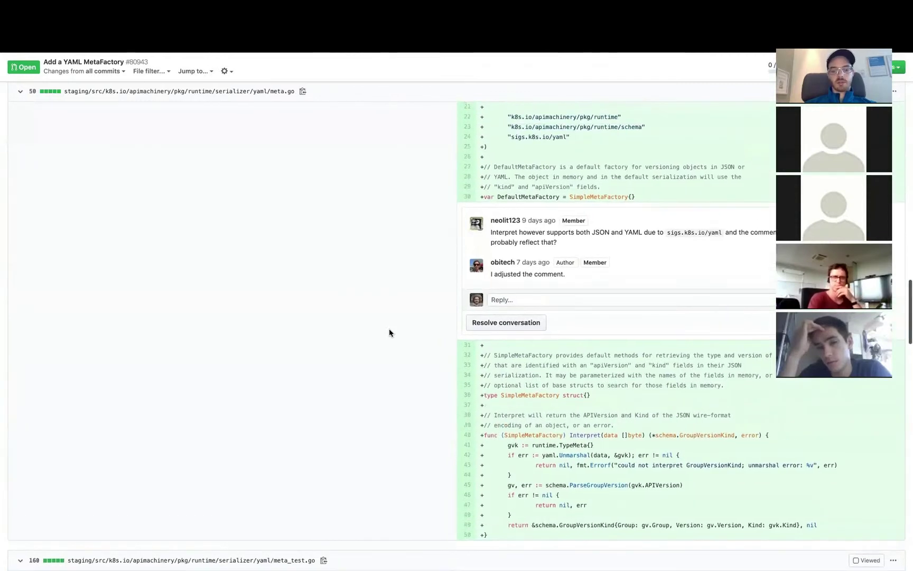
pyautogui.scroll(-1, 389, 332)
pyautogui.scroll(2, 389, 333)
pyautogui.scroll(-8, 388, 333)
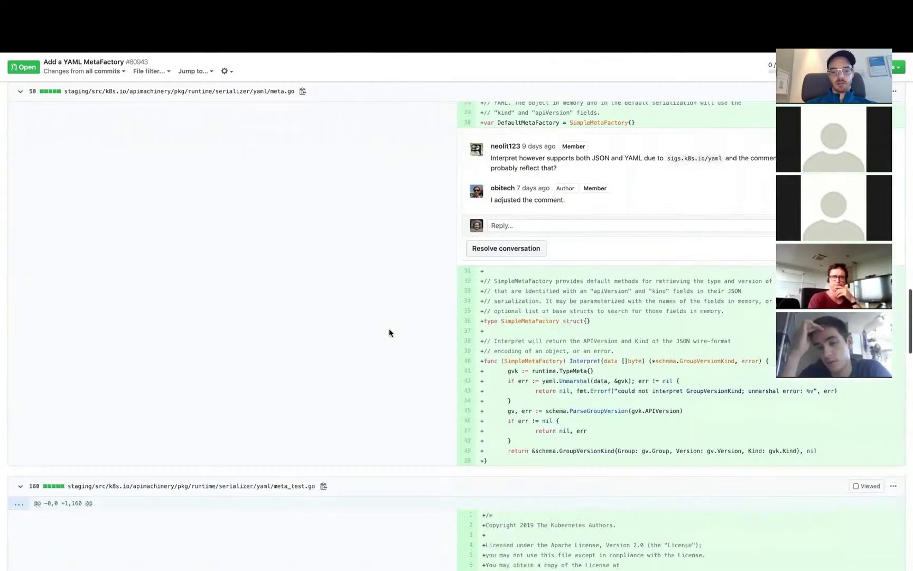
pyautogui.scroll(-3, 389, 332)
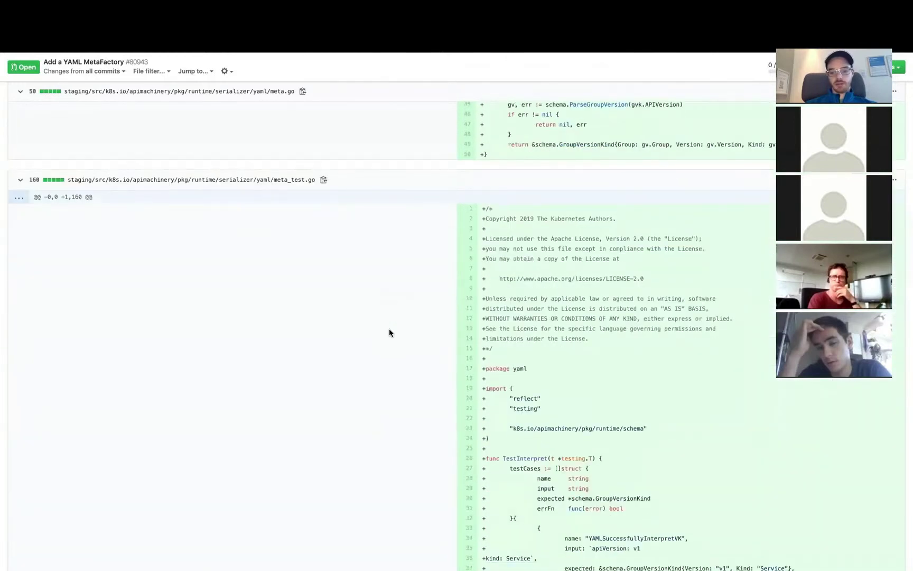
pyautogui.scroll(-4, 389, 333)
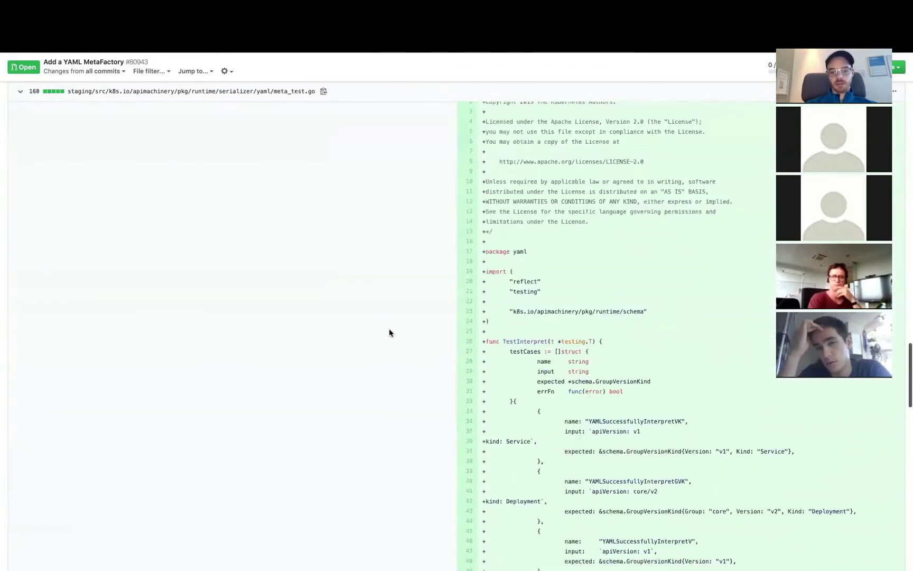
pyautogui.scroll(-2, 389, 333)
pyautogui.scroll(-20, 389, 329)
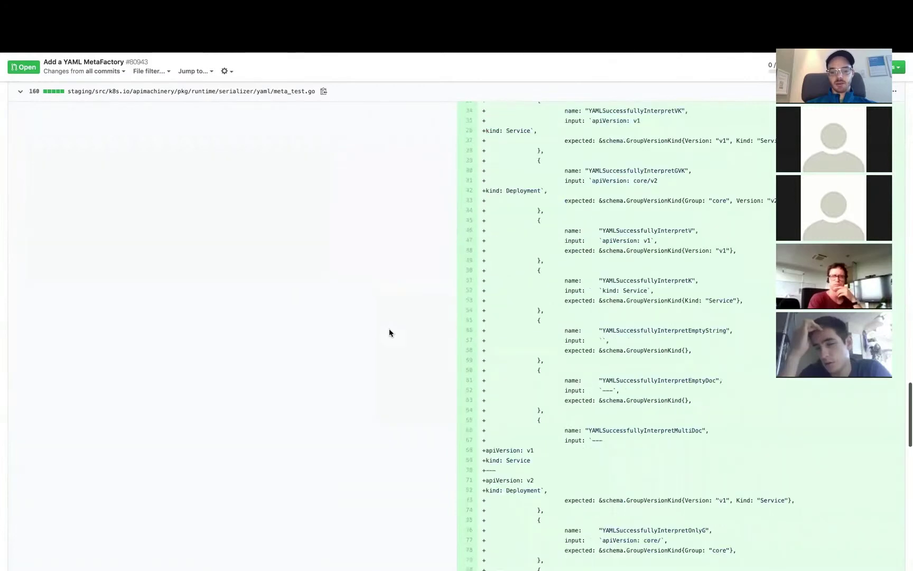
# Scroll back up to where SplitYAMLDocuments swaps yaml.Unmarshal for DefaultMetaFactory.Interpret(b).
pyautogui.scroll(20, 389, 332)
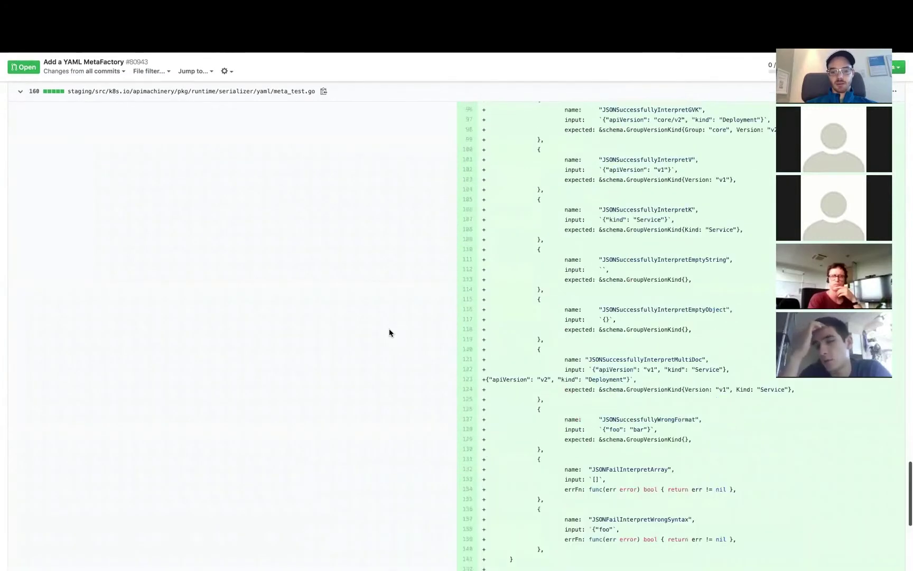
pyautogui.scroll(4, 389, 332)
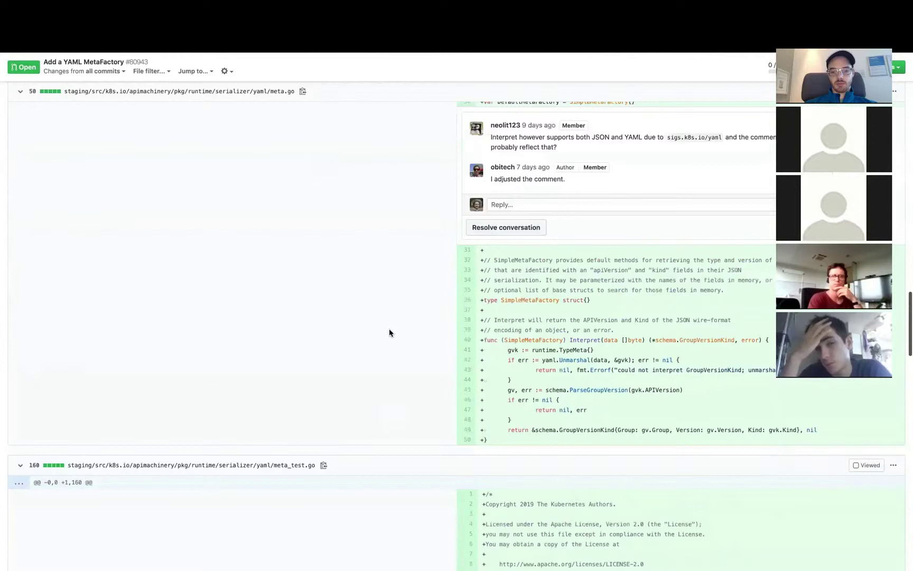
pyautogui.scroll(1, 389, 333)
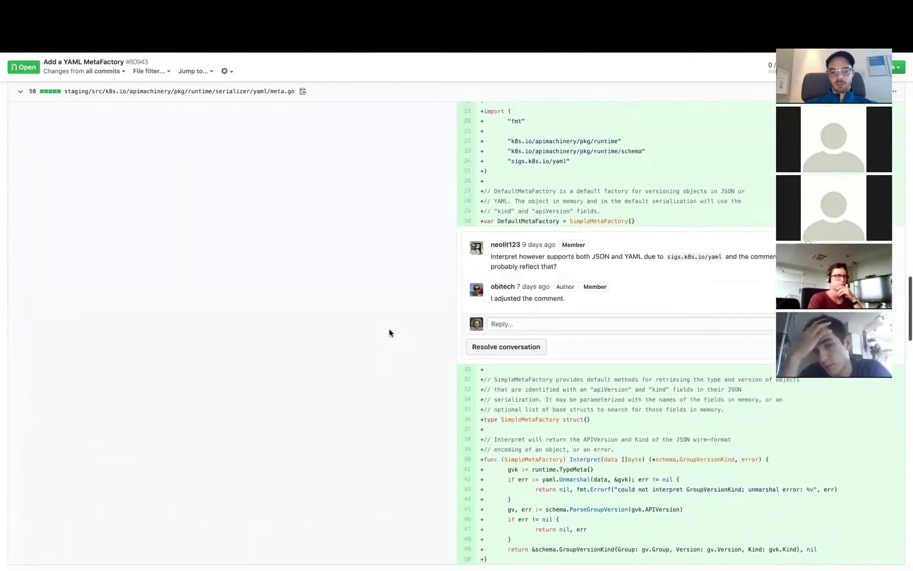
pyautogui.scroll(1, 389, 333)
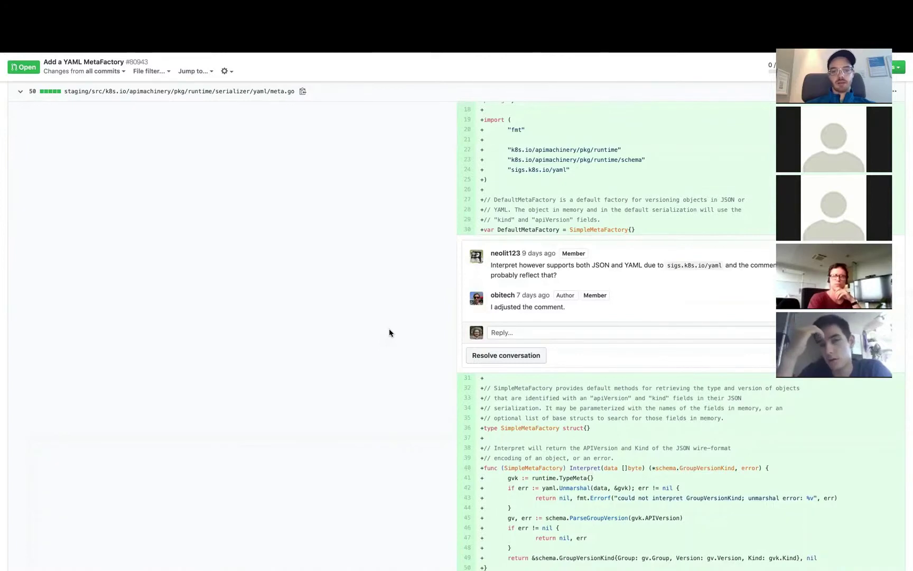
pyautogui.scroll(2, 390, 332)
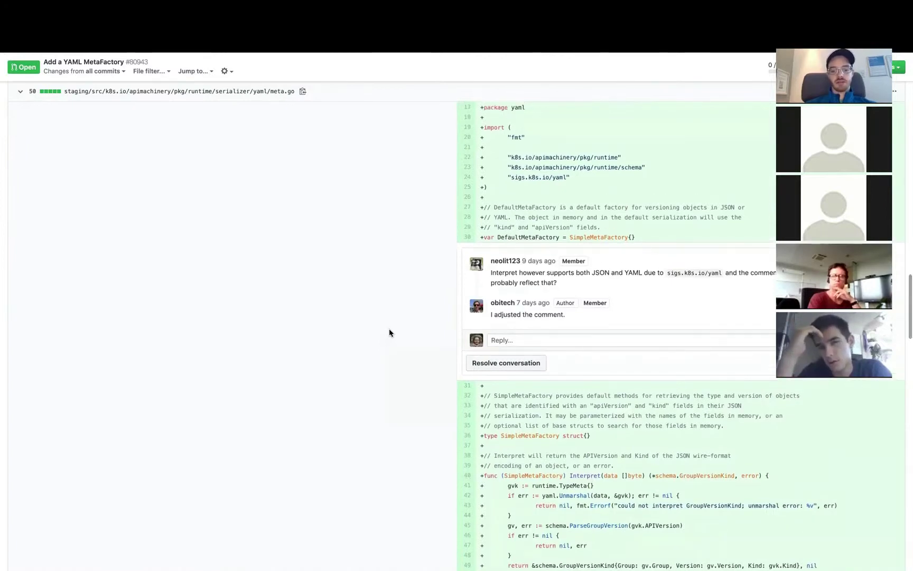
pyautogui.scroll(5, 389, 332)
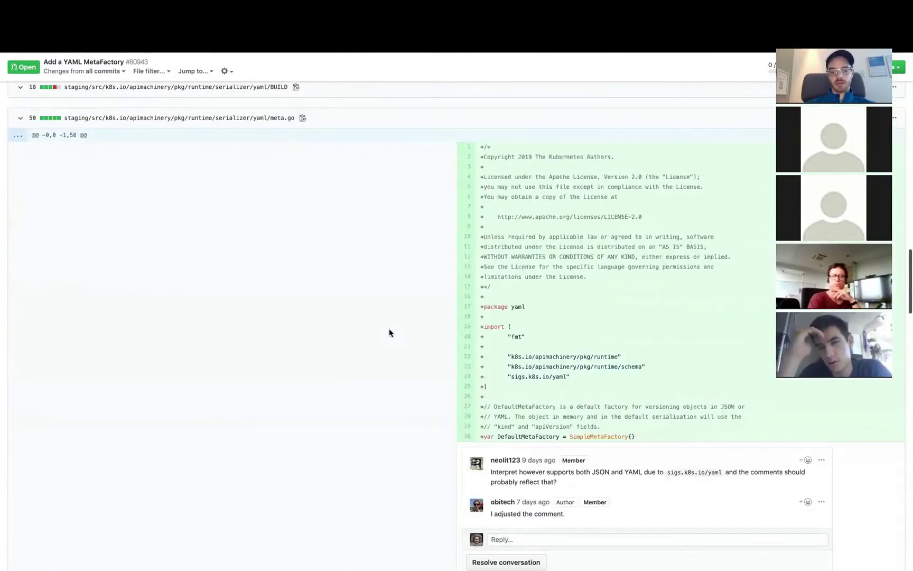
pyautogui.scroll(6, 390, 330)
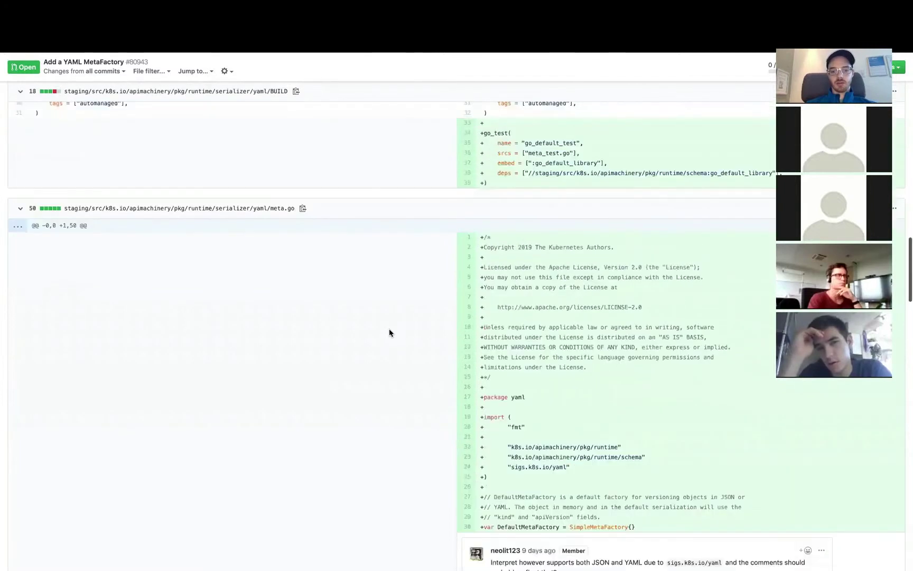
pyautogui.scroll(15, 389, 332)
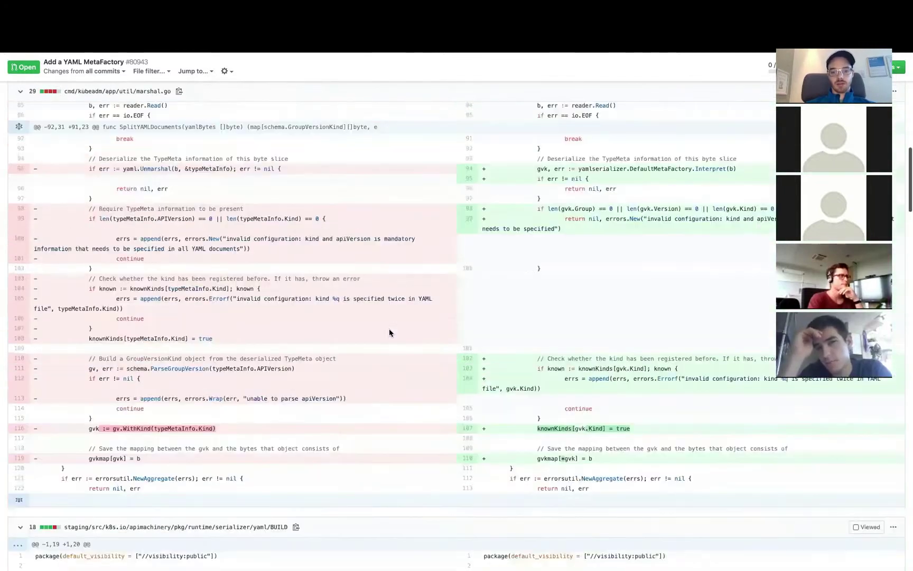
pyautogui.scroll(1, 390, 332)
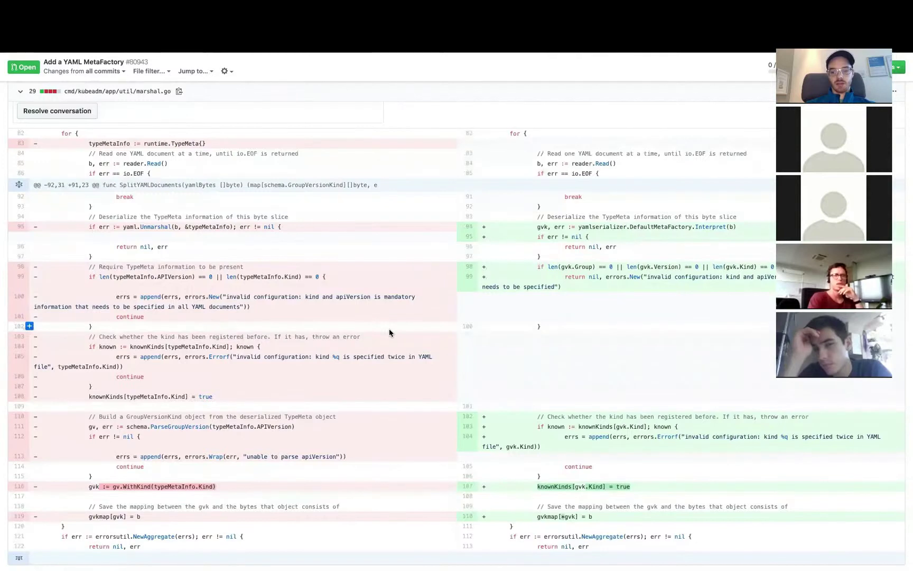
pyautogui.scroll(1, 390, 332)
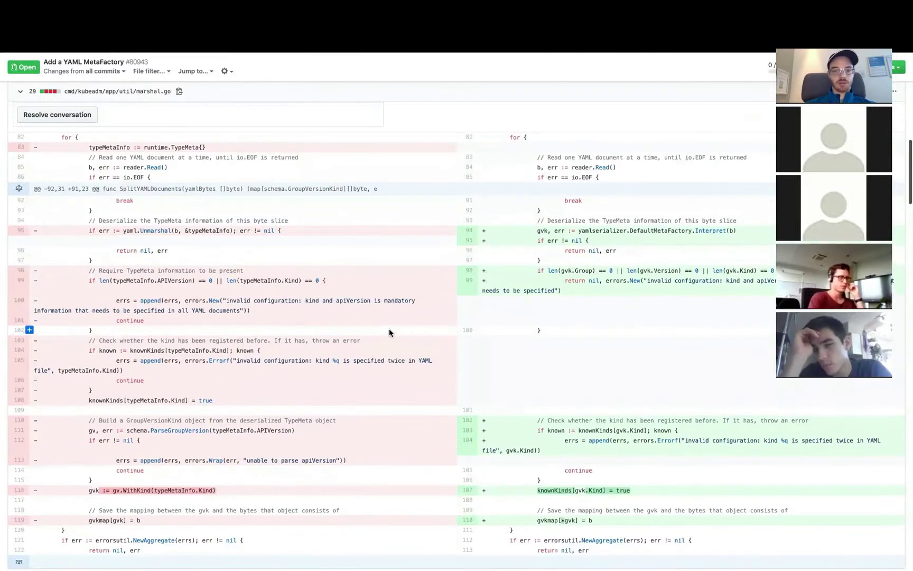
pyautogui.hotkey('ctrl', 'Tab')
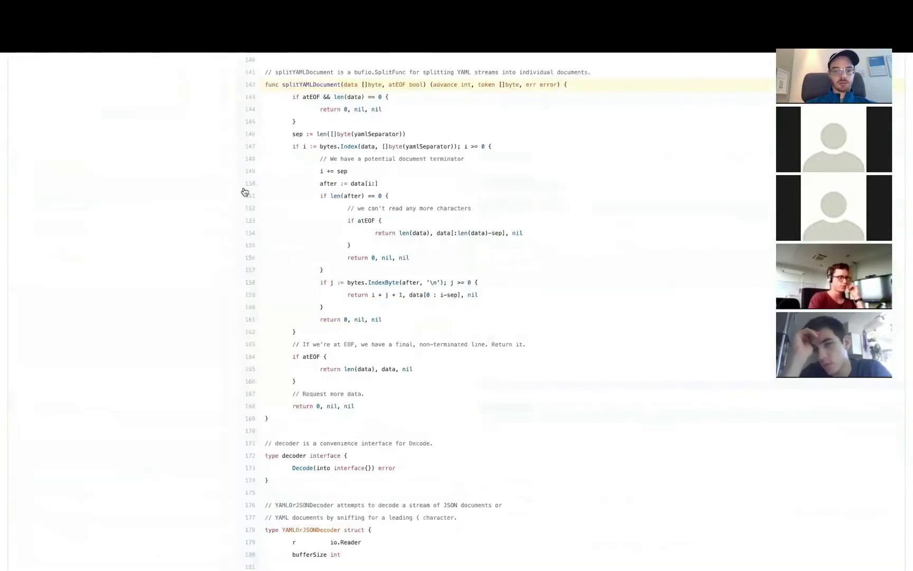
pyautogui.scroll(5, 245, 192)
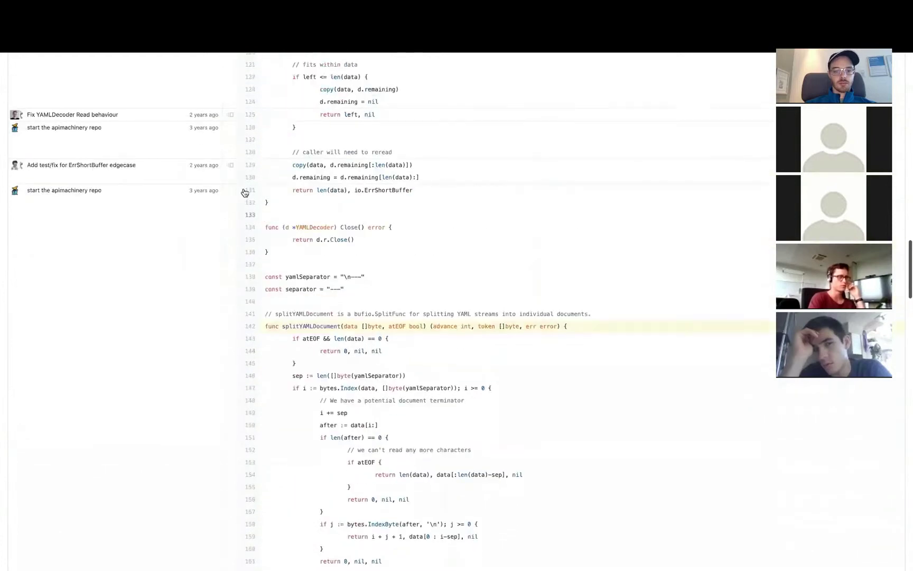
pyautogui.scroll(-5, 245, 191)
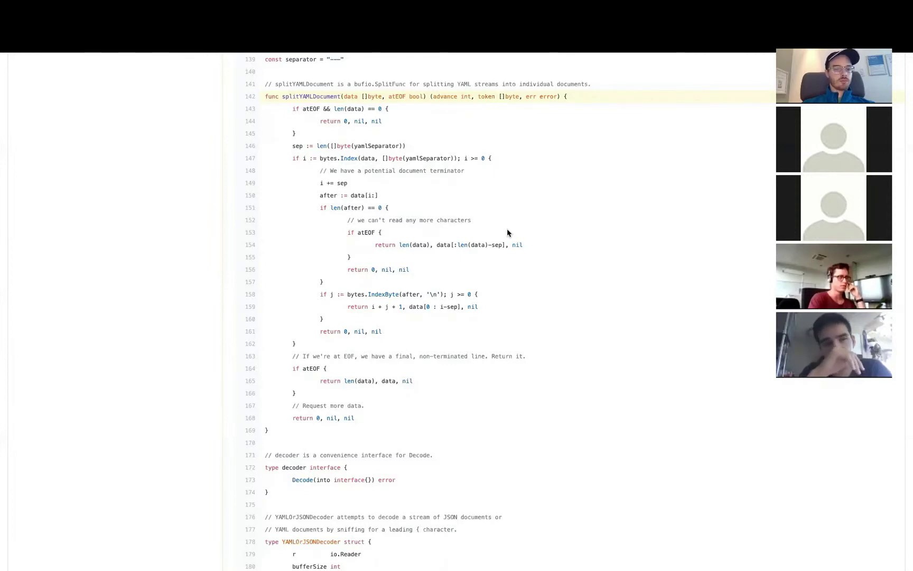
pyautogui.scroll(-5, 507, 232)
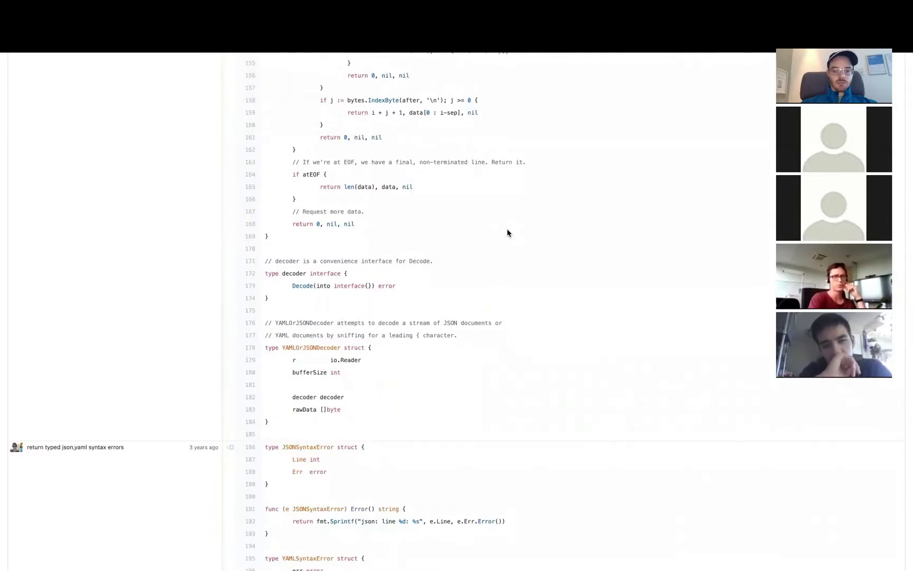
pyautogui.scroll(-3, 507, 232)
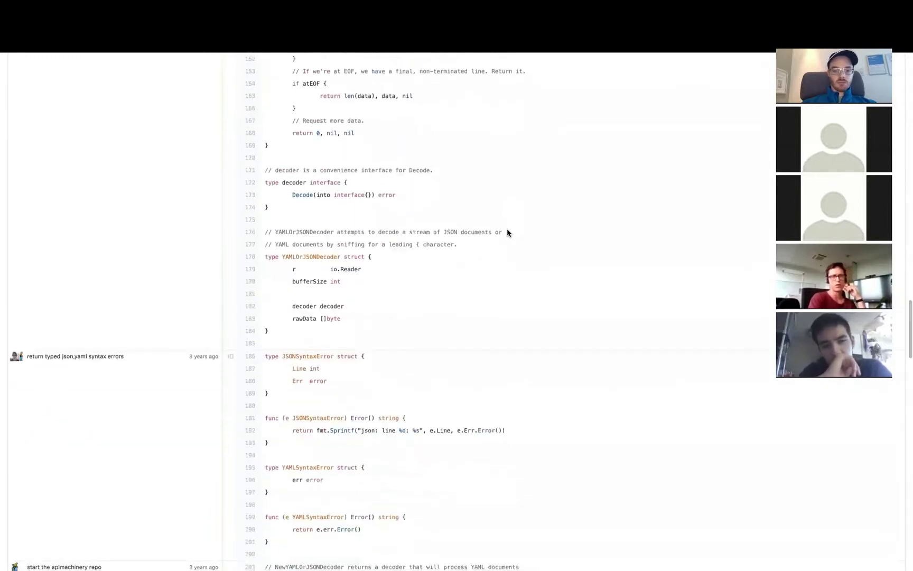
pyautogui.scroll(-4, 507, 233)
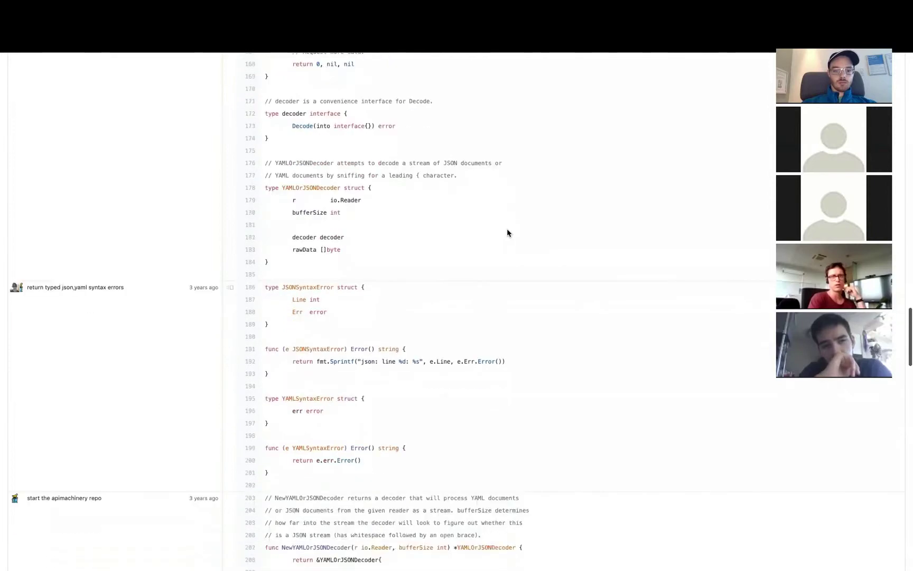
pyautogui.scroll(-3, 507, 233)
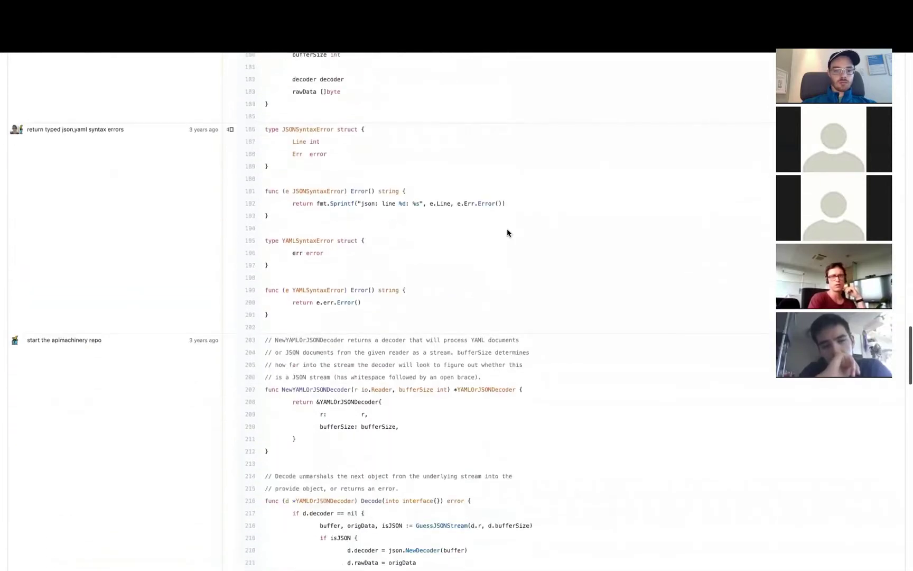
pyautogui.scroll(-6, 507, 232)
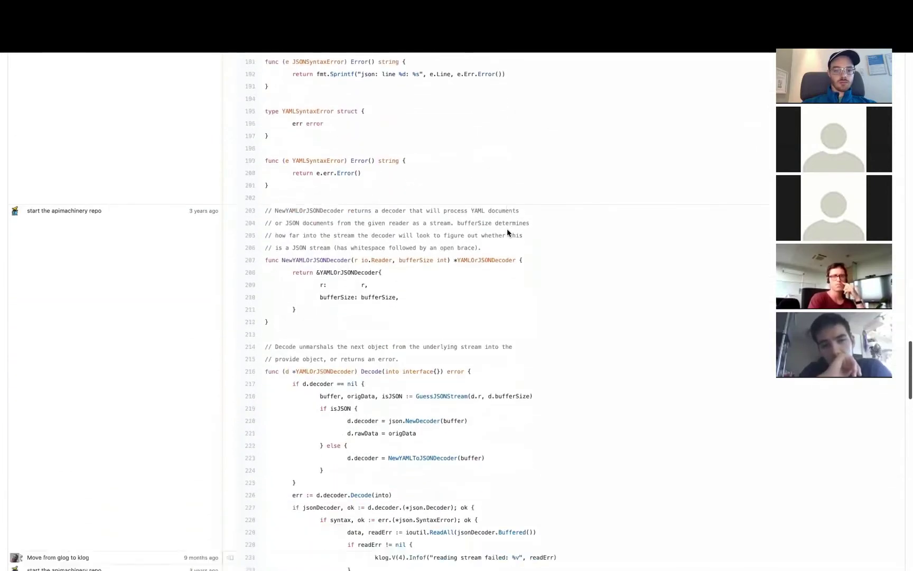
pyautogui.scroll(-3, 507, 230)
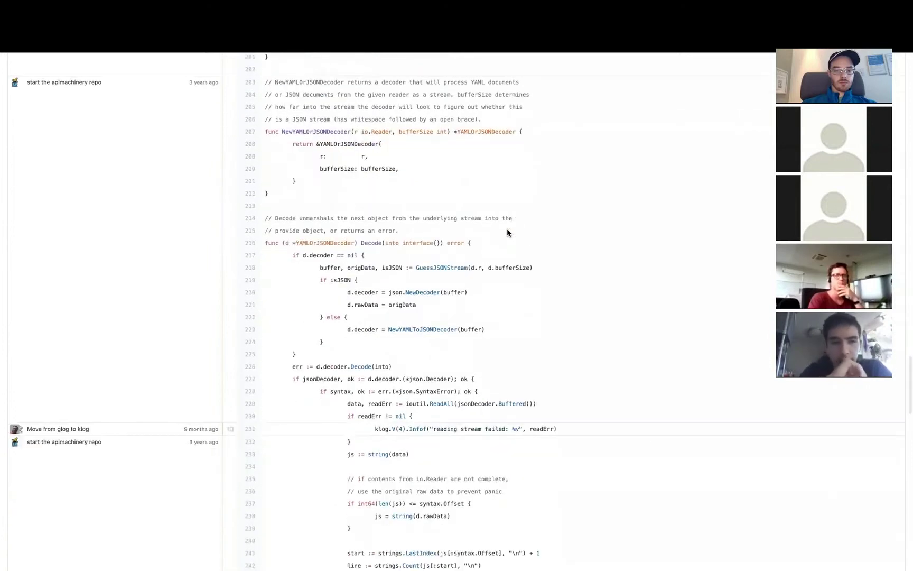
pyautogui.scroll(-1, 507, 232)
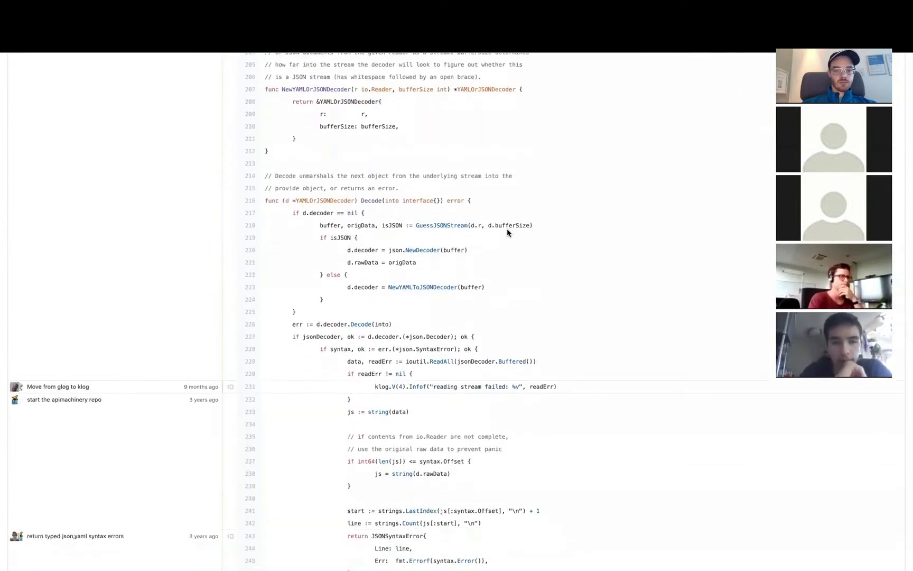
pyautogui.scroll(-1, 507, 232)
pyautogui.scroll(-1, 507, 232)
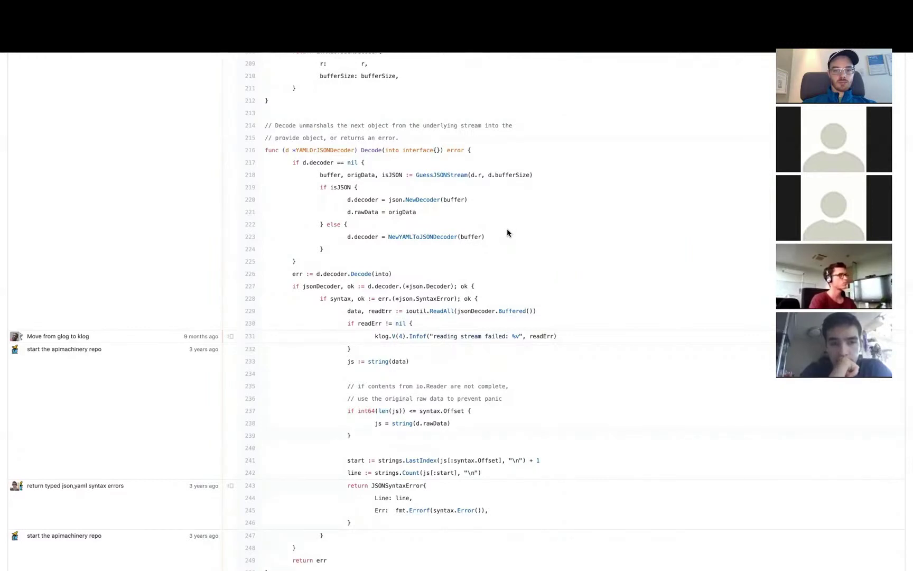
pyautogui.scroll(3, 507, 232)
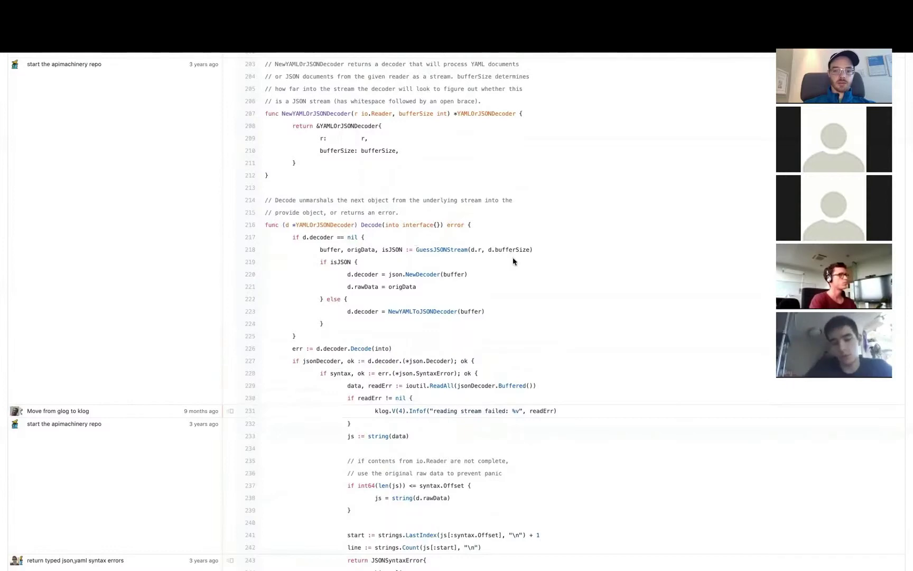
pyautogui.scroll(-5, 513, 257)
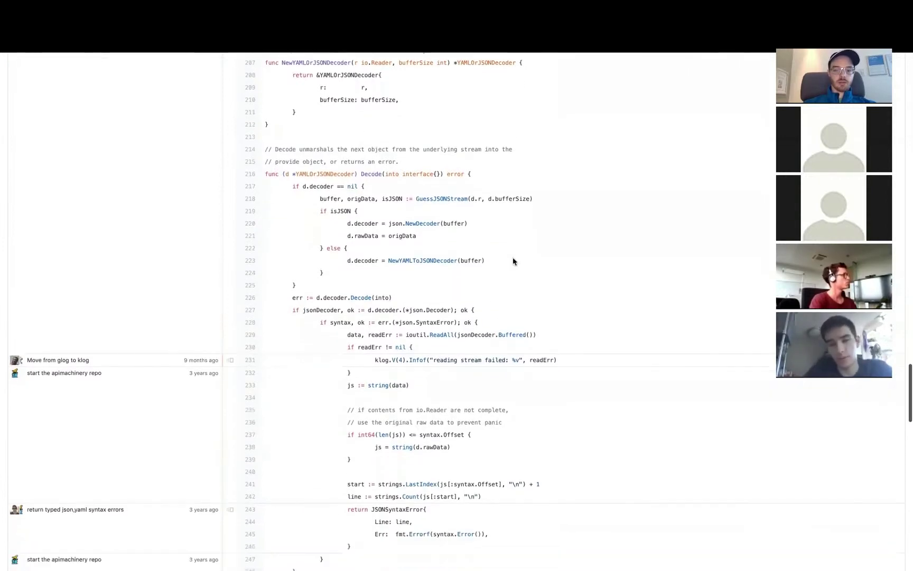
pyautogui.scroll(-6, 513, 259)
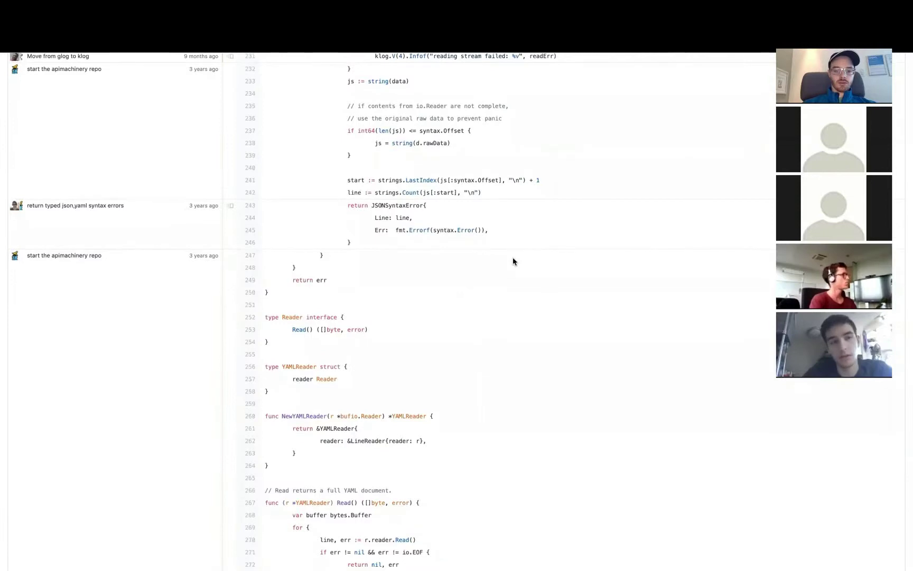
pyautogui.scroll(-5, 513, 261)
pyautogui.scroll(-5, 513, 261)
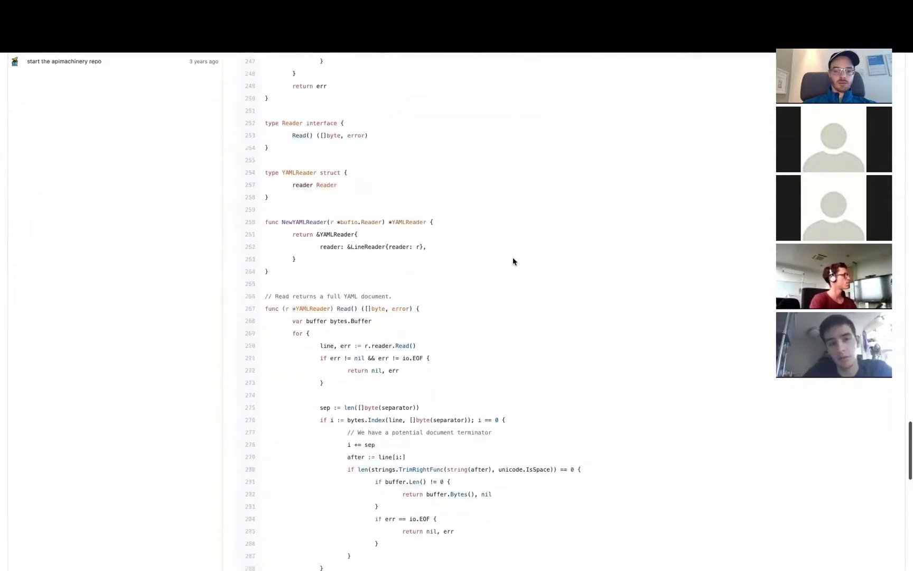
pyautogui.scroll(-3, 513, 261)
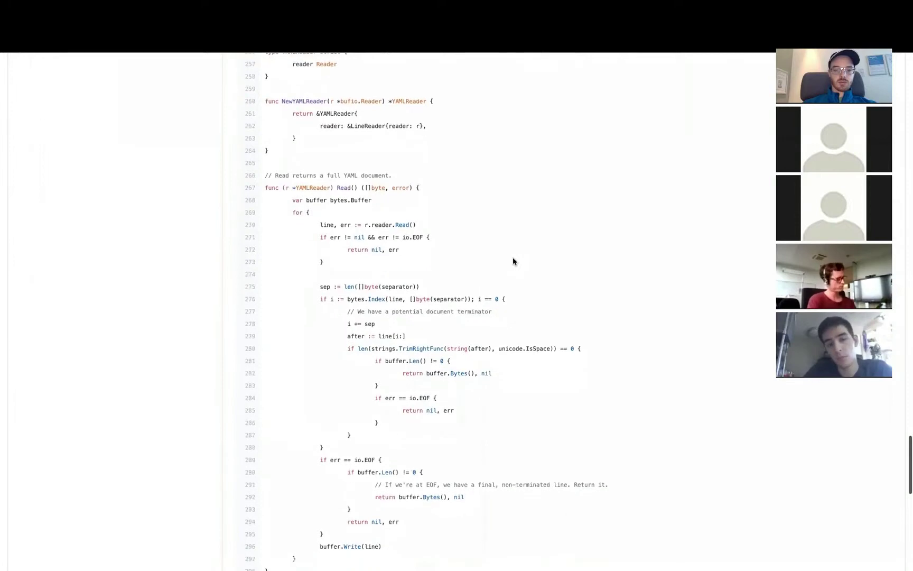
pyautogui.scroll(-1, 514, 261)
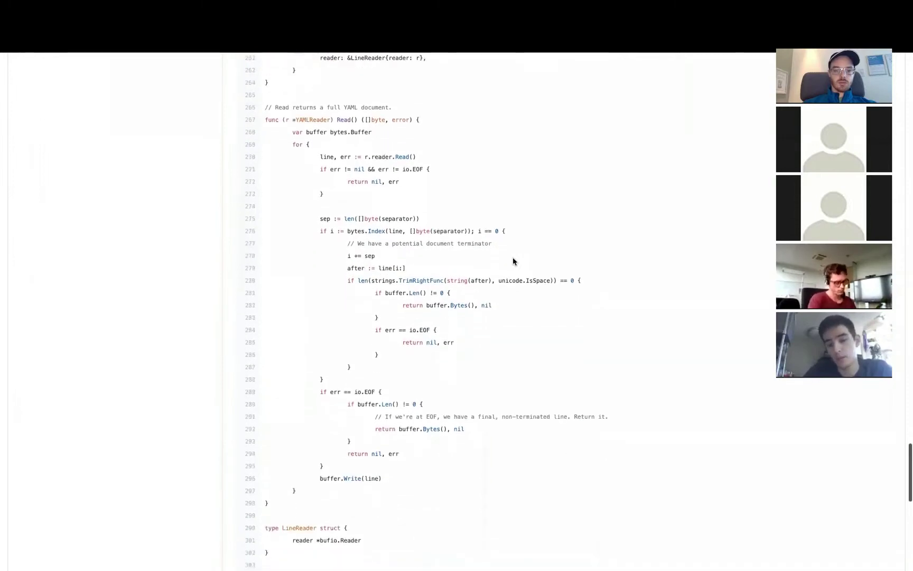
pyautogui.scroll(-2, 513, 261)
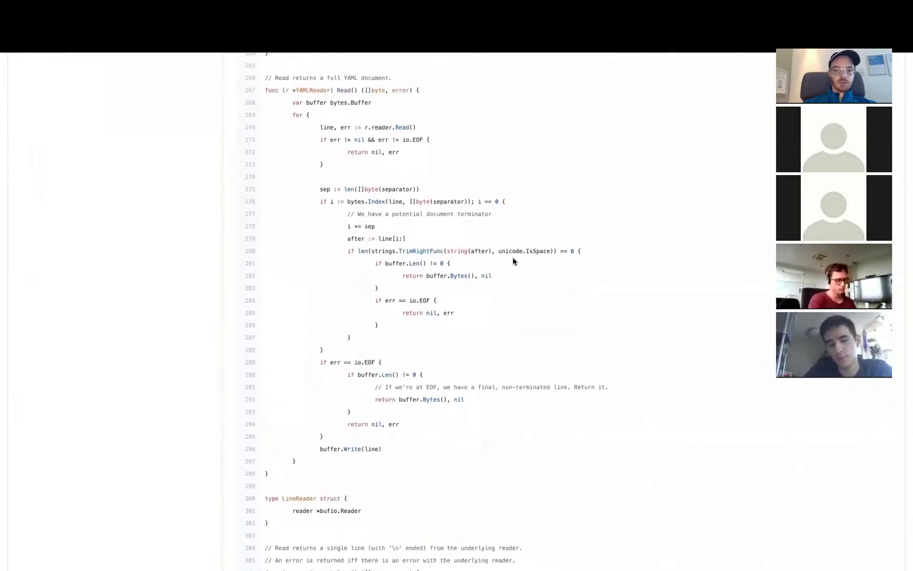
pyautogui.scroll(-1, 513, 261)
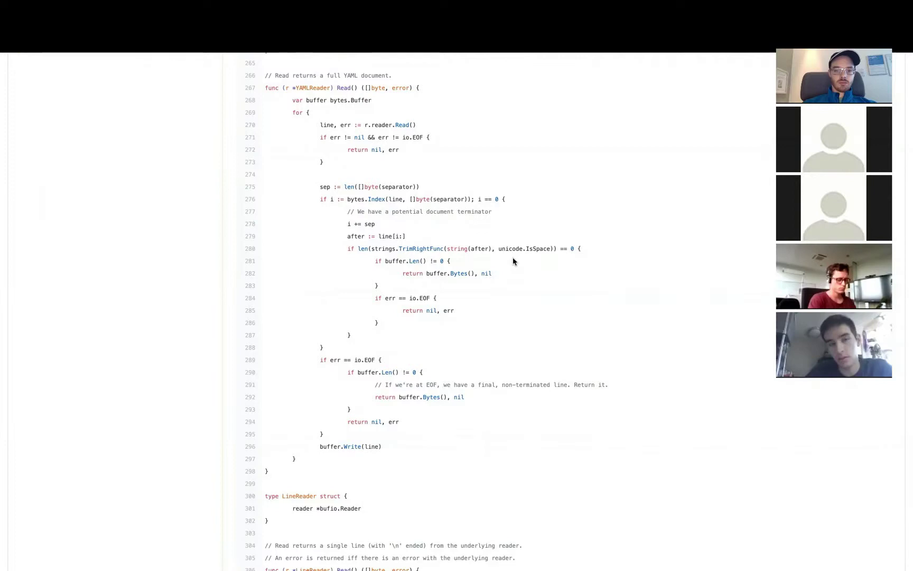
# Show the notes gaining Kubectl multi-doc, Kustomize stuff and Anything sub-points, then return to YAMLReader.Read.
pyautogui.hotkey('ctrl', 'Tab')
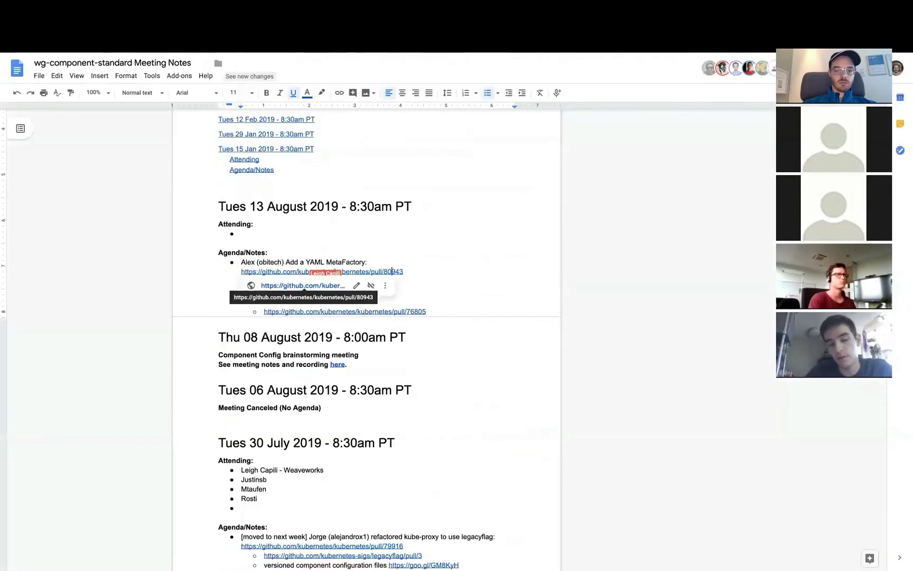
pyautogui.click(370, 233)
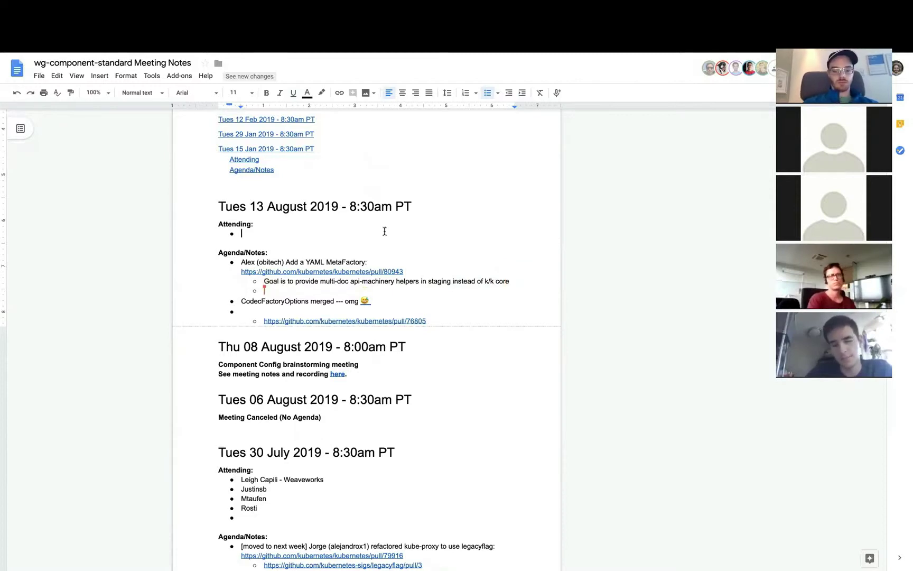
pyautogui.scroll(-1, 385, 231)
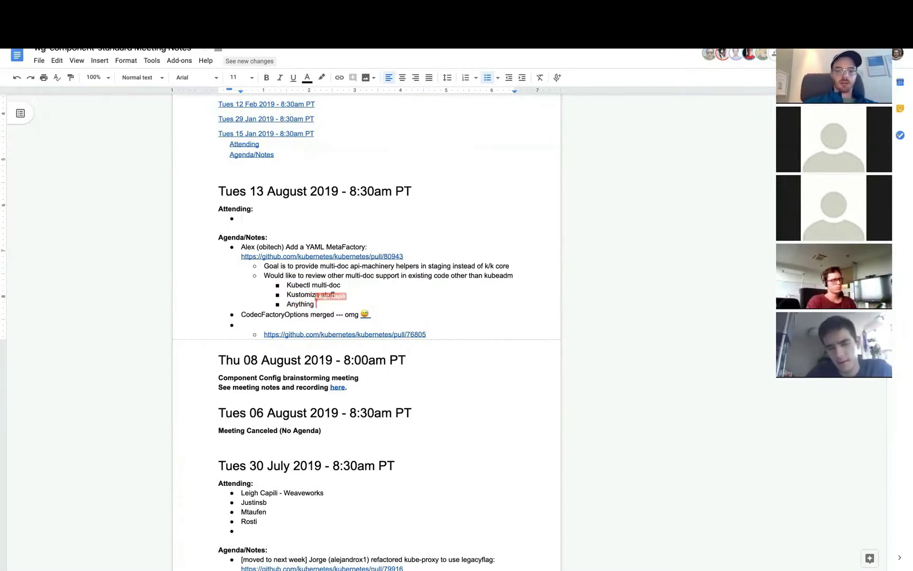
pyautogui.hotkey('ctrl', 'Tab')
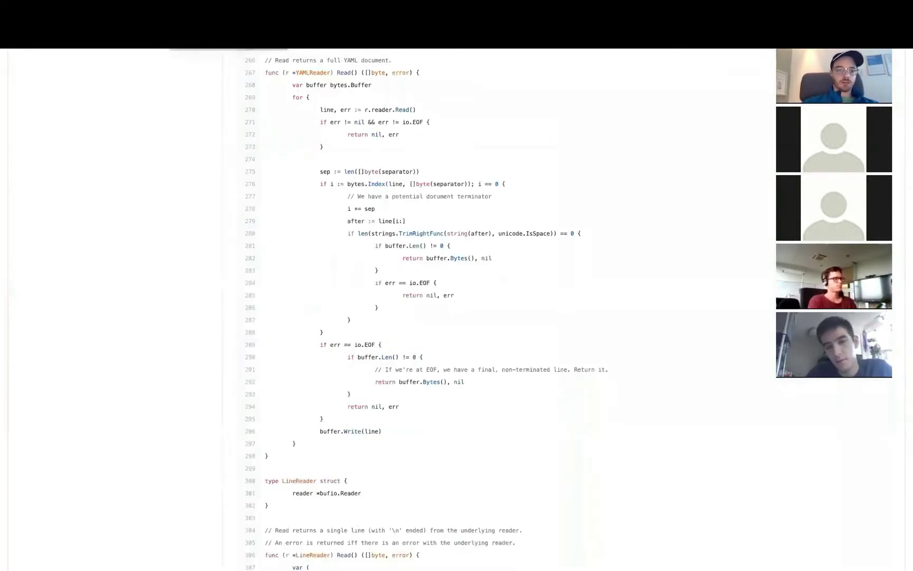
# Switch to the marshal.go split diff in the pull request.
pyautogui.hotkey('ctrl', 'Tab')
pyautogui.hotkey('ctrl', 'Tab')
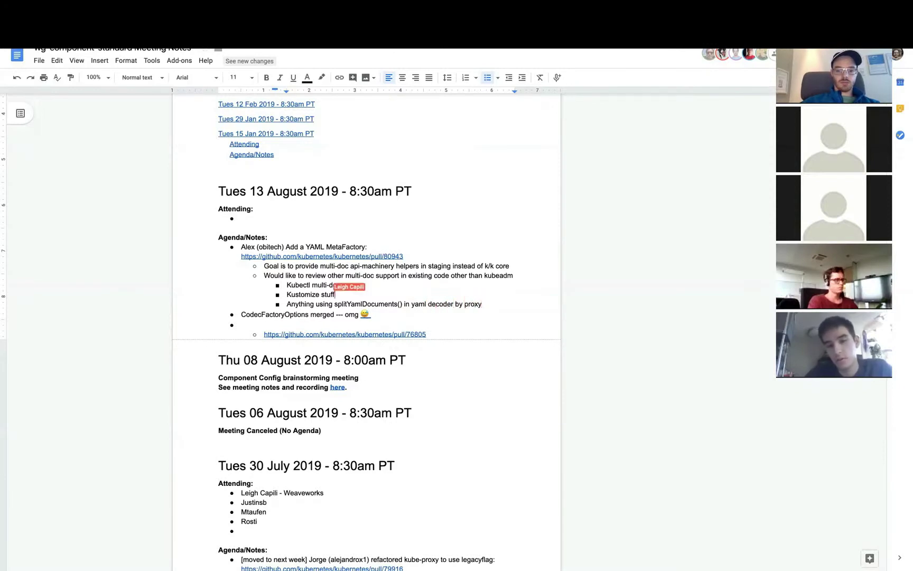
# Add a nested sub-bullet one level deeper beneath the splitYamlDocuments() note.
pyautogui.click(482, 304)
pyautogui.press('Return')
pyautogui.press('Tab')
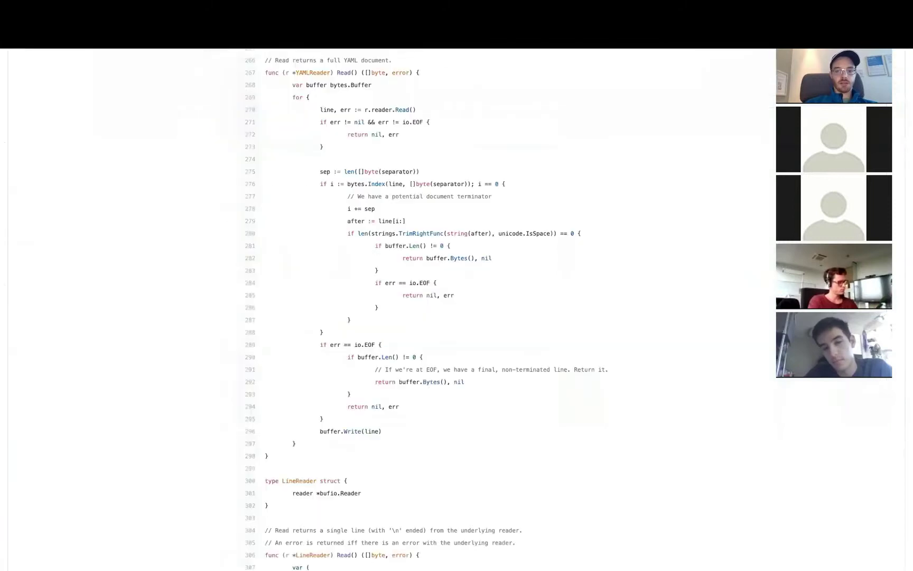
# Read through the YAMLReader.Read code in decoder.go's GitHub blame view.
pyautogui.hotkey('ctrl', 'Tab')
pyautogui.scroll(-5, 306, 258)
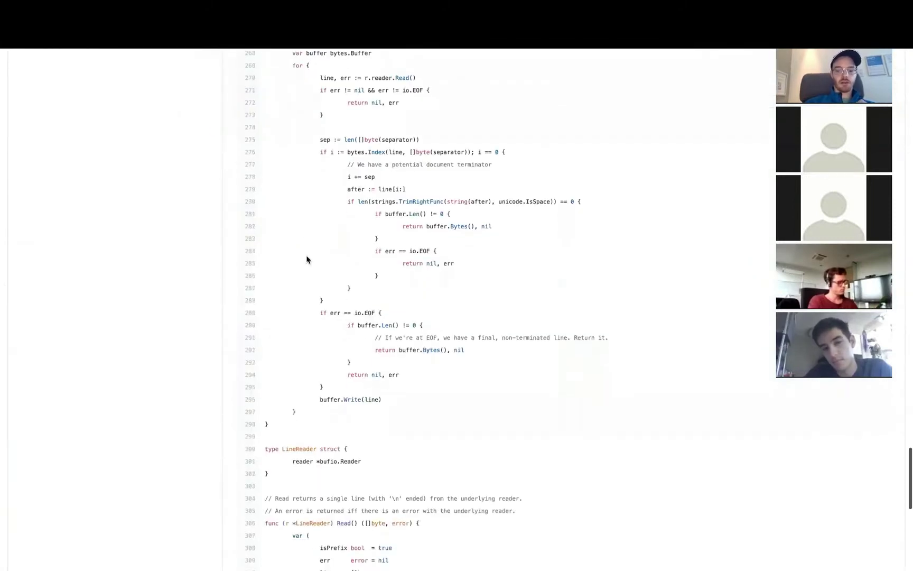
pyautogui.scroll(-10, 307, 258)
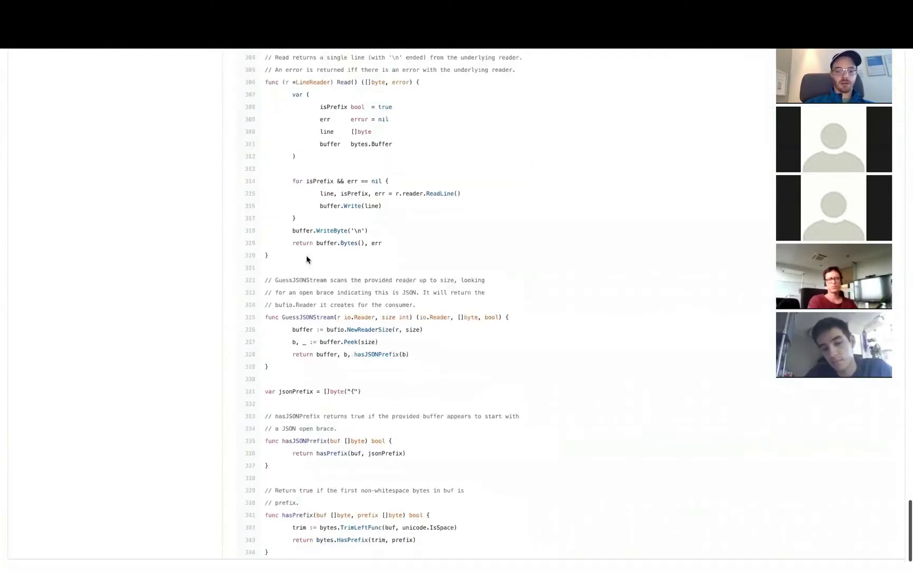
pyautogui.scroll(-2, 307, 259)
pyautogui.scroll(5, 306, 259)
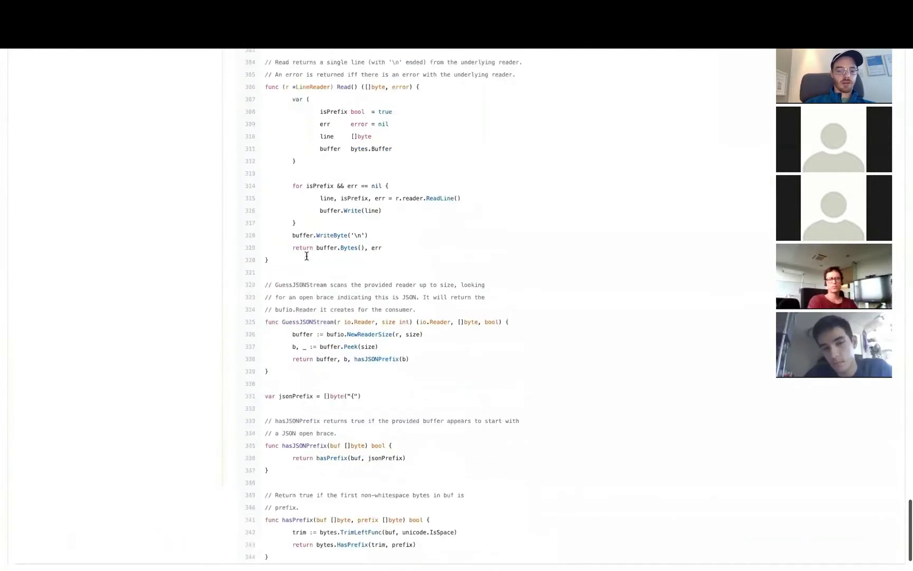
pyautogui.scroll(4, 307, 257)
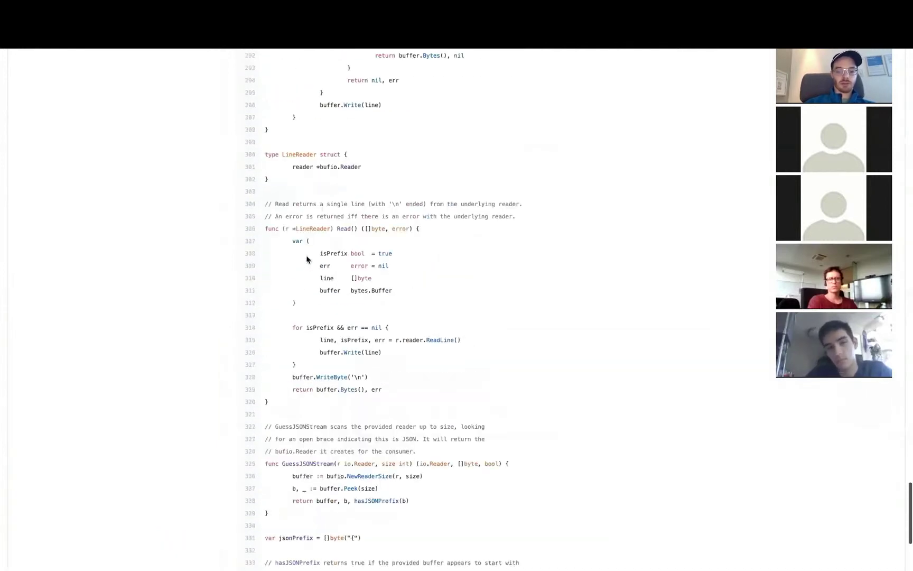
pyautogui.scroll(1, 307, 256)
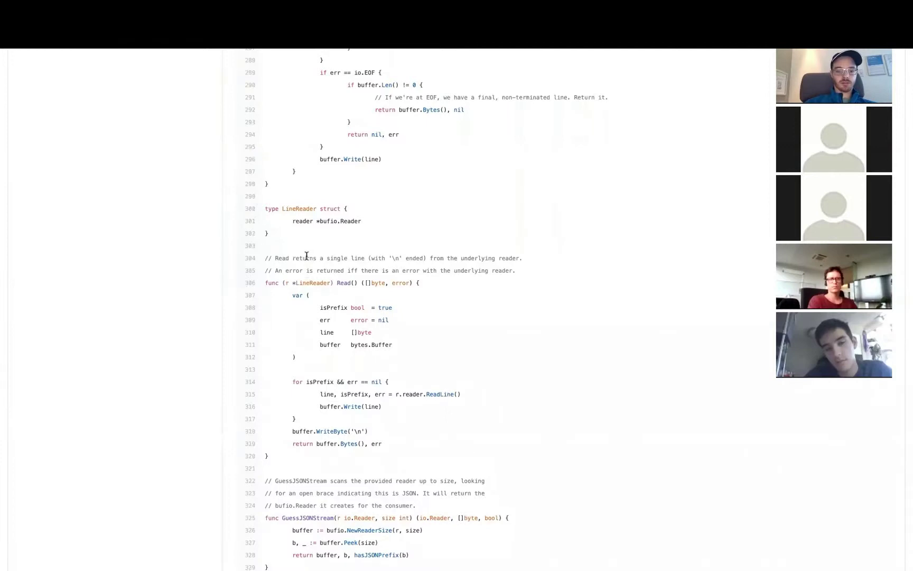
pyautogui.scroll(15, 306, 256)
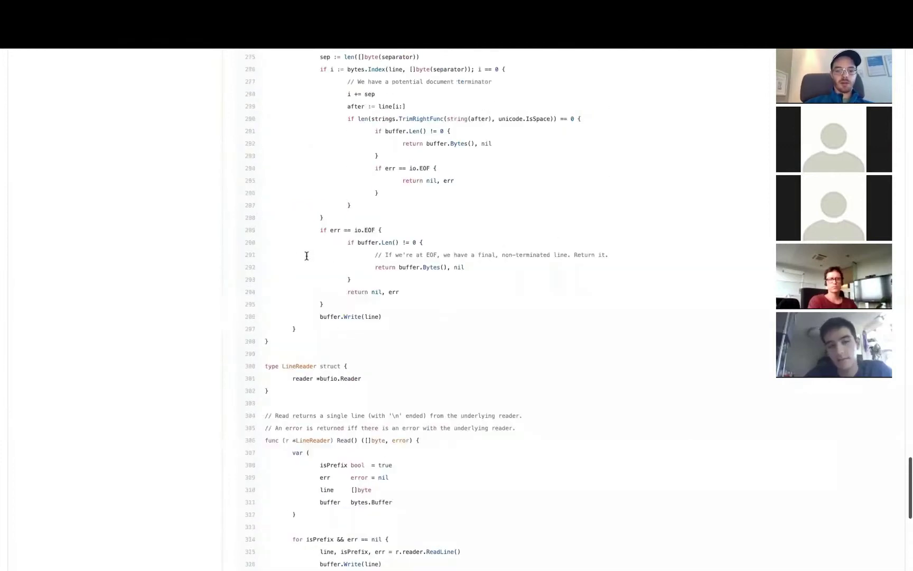
pyautogui.scroll(9, 307, 256)
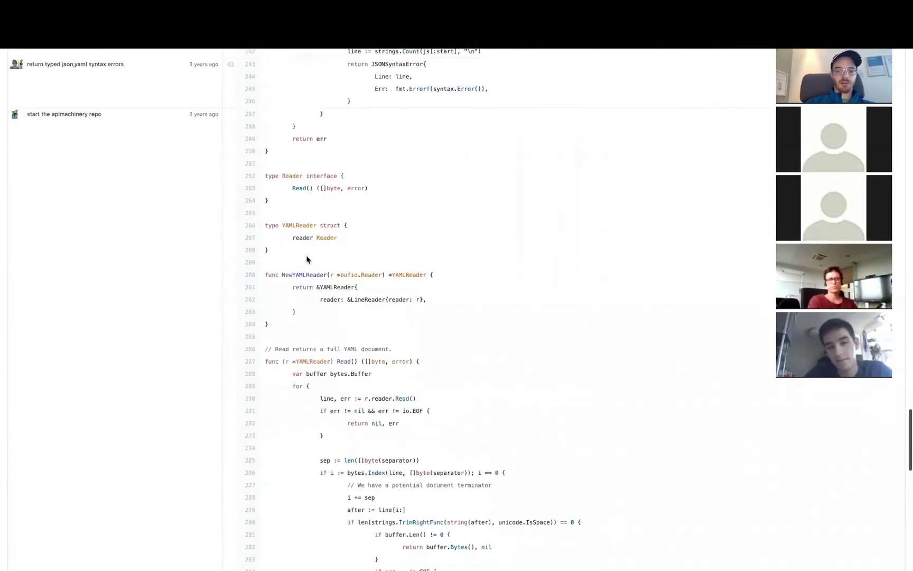
pyautogui.scroll(3, 306, 259)
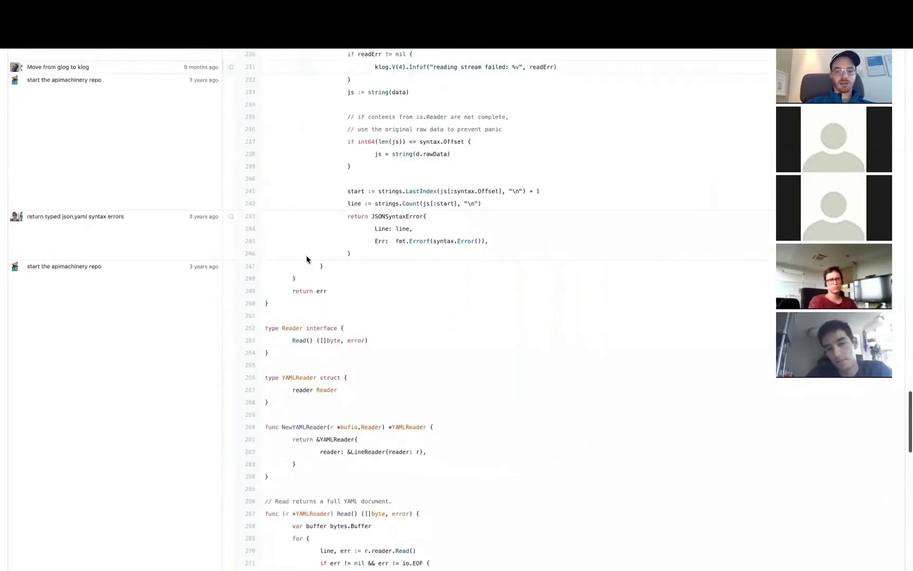
# Review the YAMLOrJSONDecoder code further, then go back to the Google Docs meeting notes.
pyautogui.scroll(-3, 307, 258)
pyautogui.scroll(-5, 306, 256)
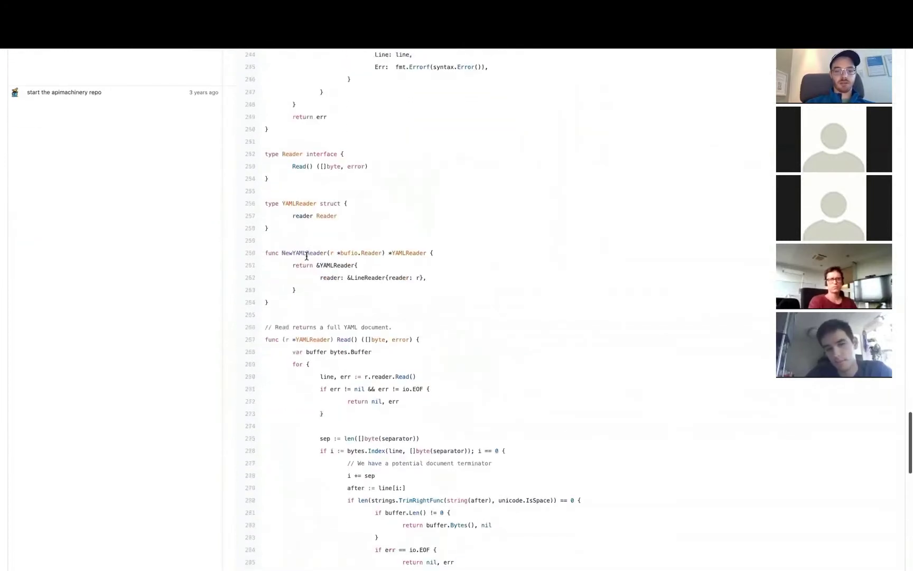
pyautogui.scroll(-1, 306, 255)
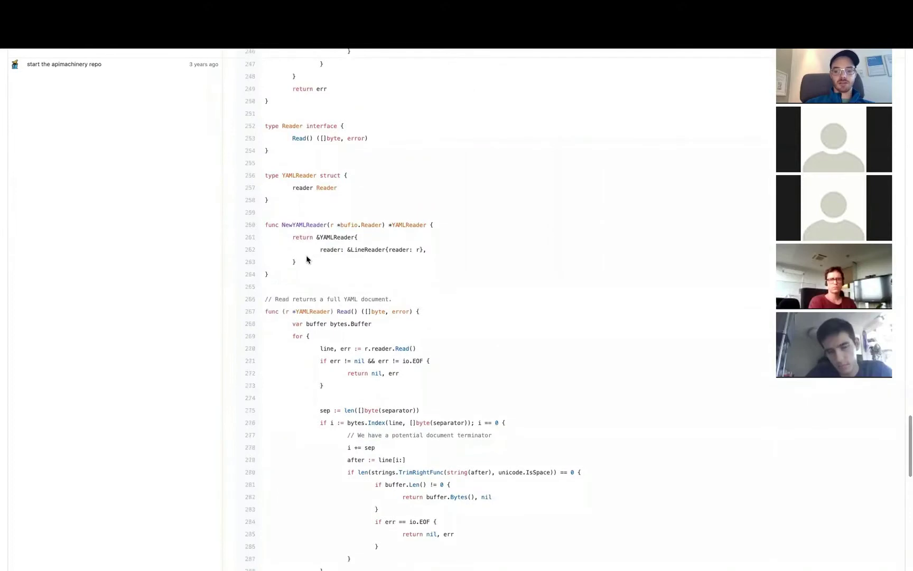
pyautogui.scroll(3, 307, 258)
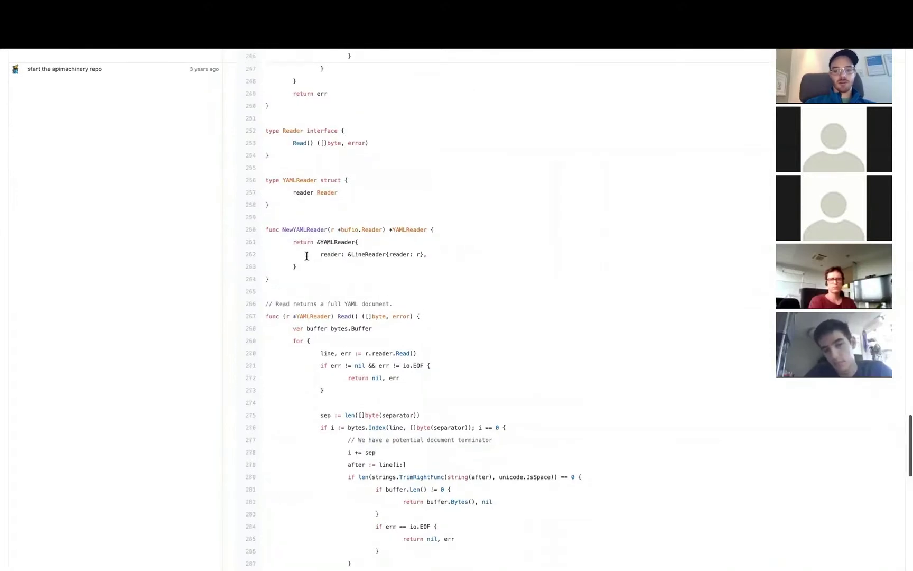
pyautogui.scroll(10, 306, 257)
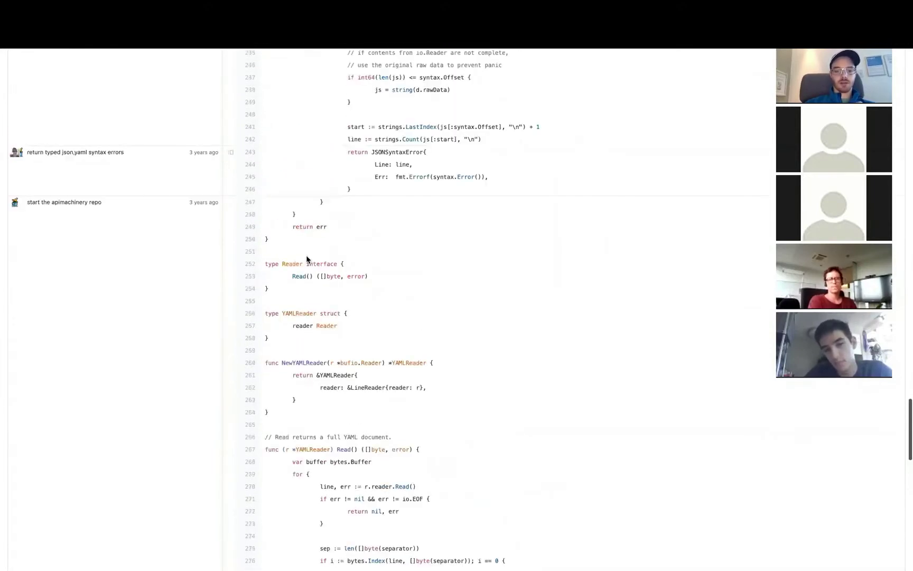
pyautogui.scroll(4, 306, 258)
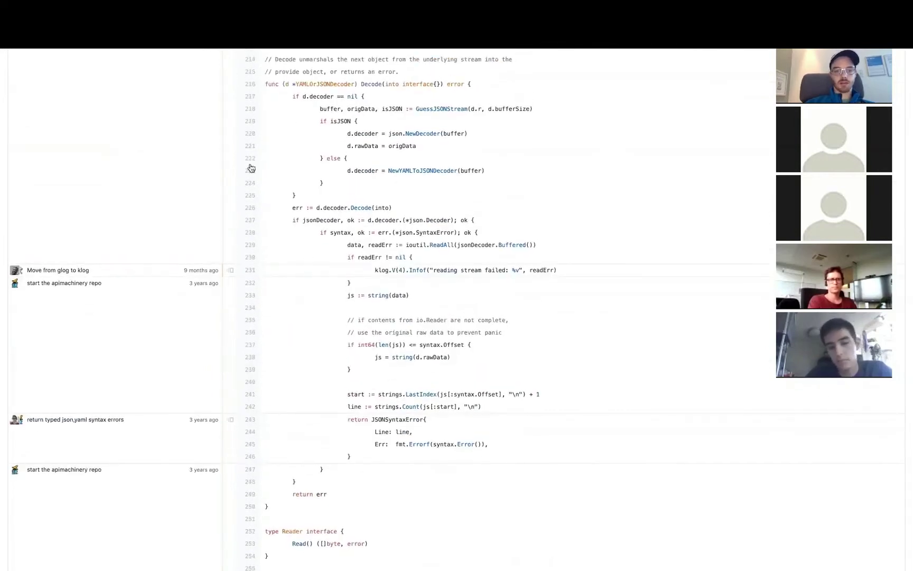
pyautogui.hotkey('ctrl', 'Tab')
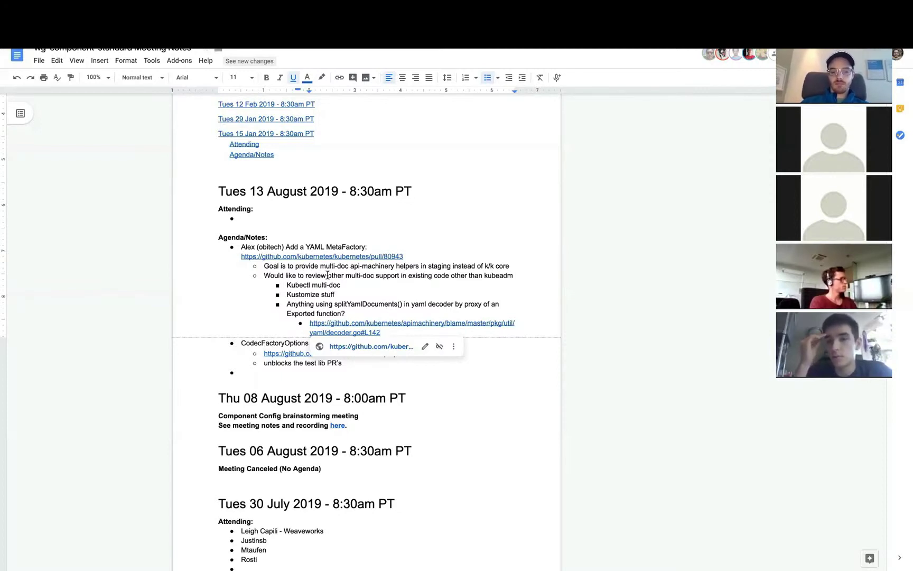
# Place the cursor on the Kustomize stuff line below Kubectl multi-doc.
pyautogui.click(400, 287)
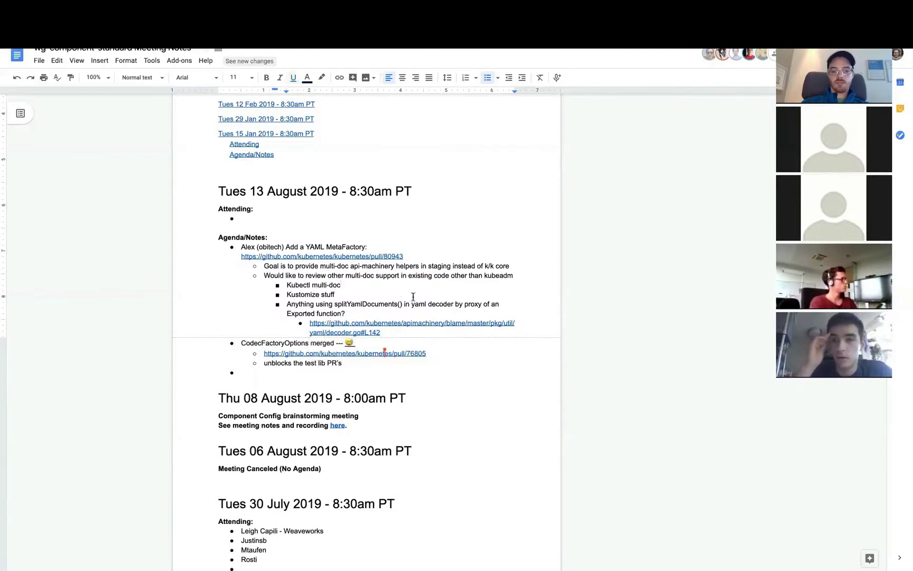
pyautogui.press('Down')
pyautogui.hotkey('shift', 'Right')
pyautogui.press('Up')
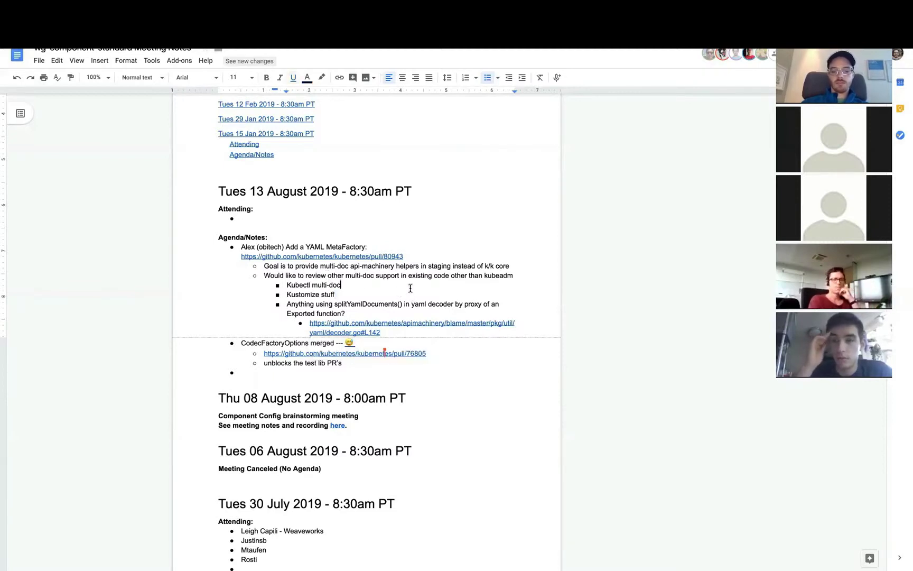
pyautogui.press('Down')
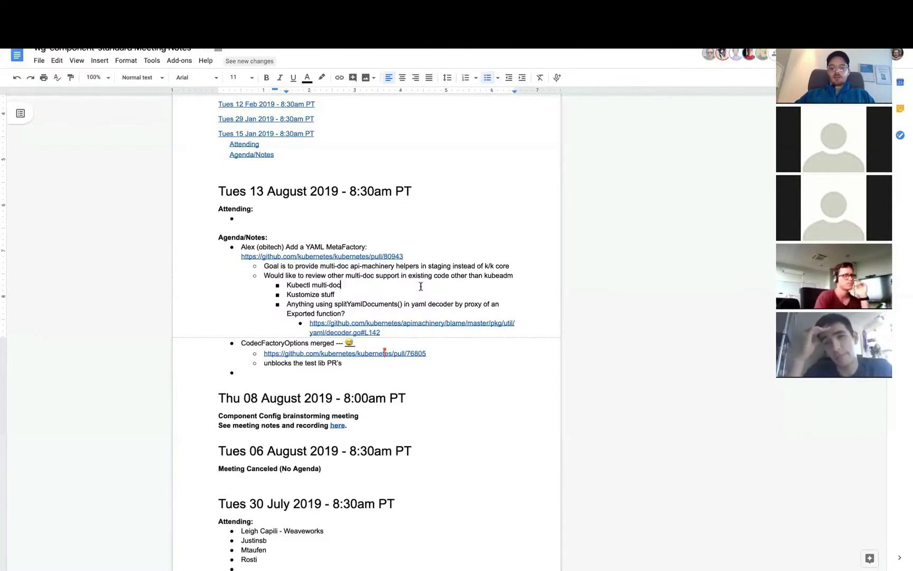
# Open pull request 76805 from the 'CodecFactoryOptions merged' link in the notes.
pyautogui.click(421, 287)
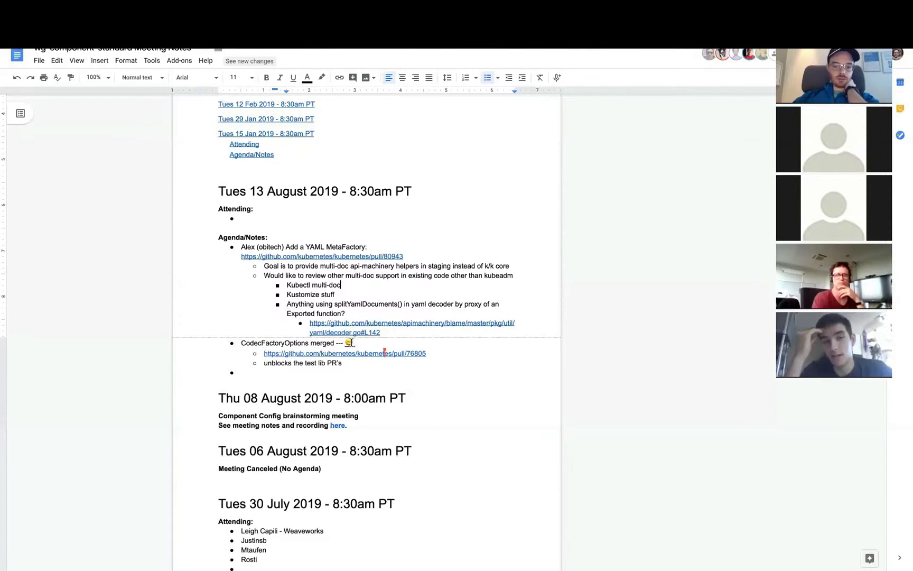
pyautogui.click(362, 353)
pyautogui.click(320, 360)
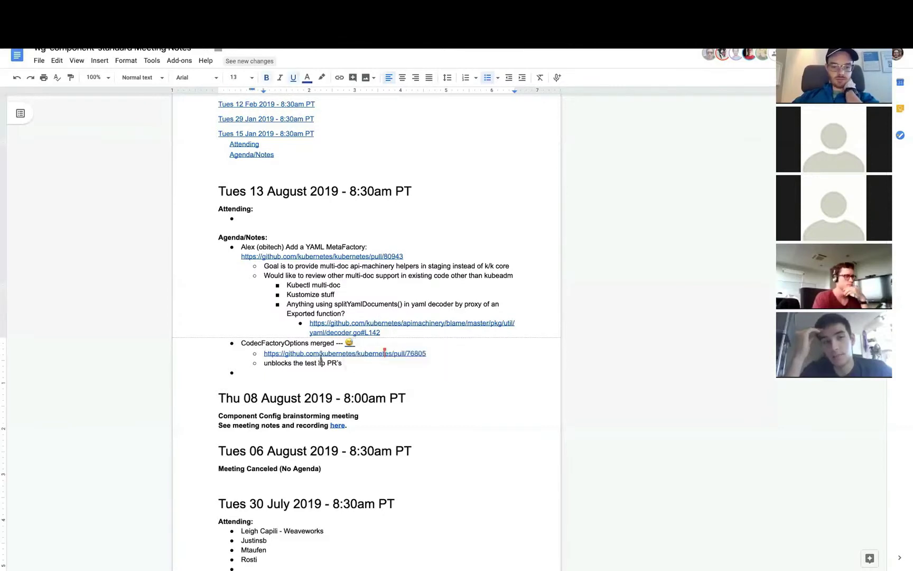
pyautogui.click(333, 353)
pyautogui.click(334, 368)
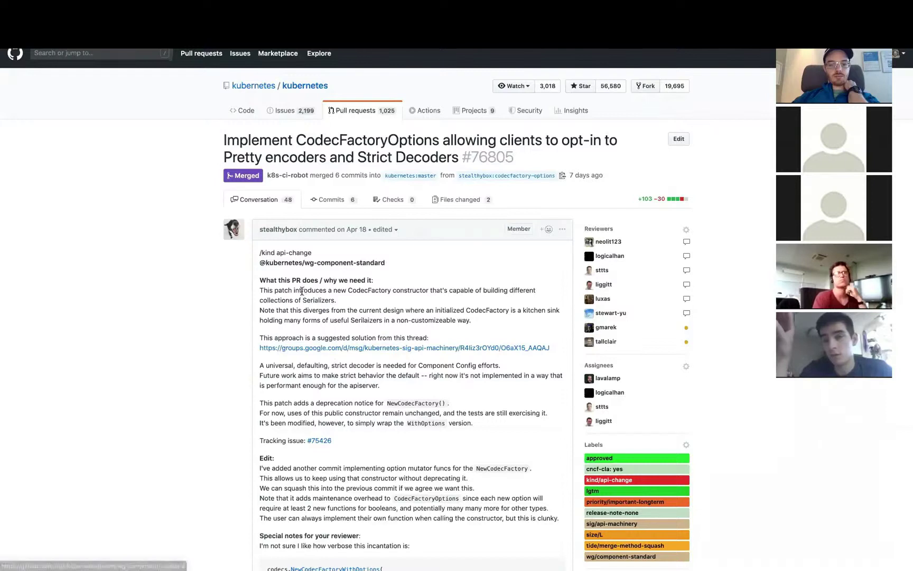
# Scroll down the merged pull request #76805 conversation page.
pyautogui.scroll(-3, 250, 344)
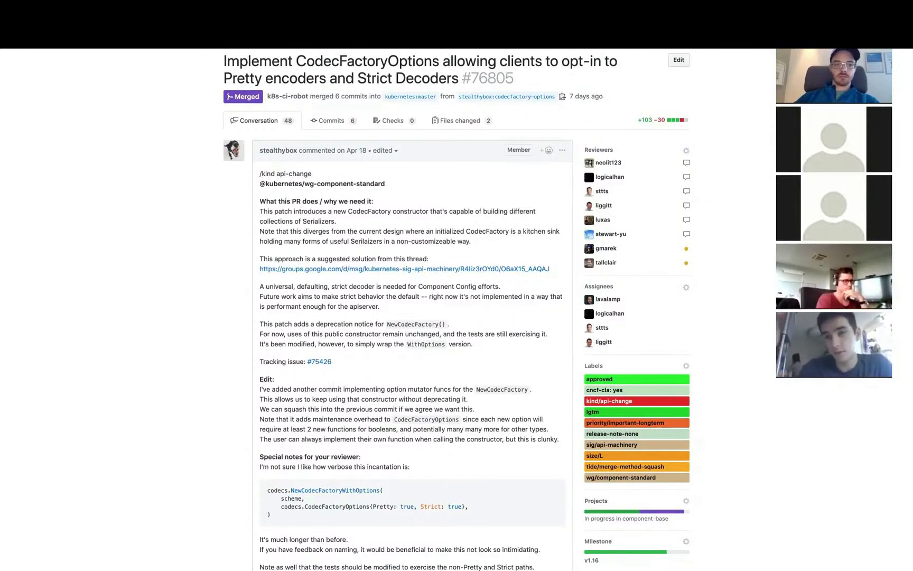
pyautogui.click(80, 32)
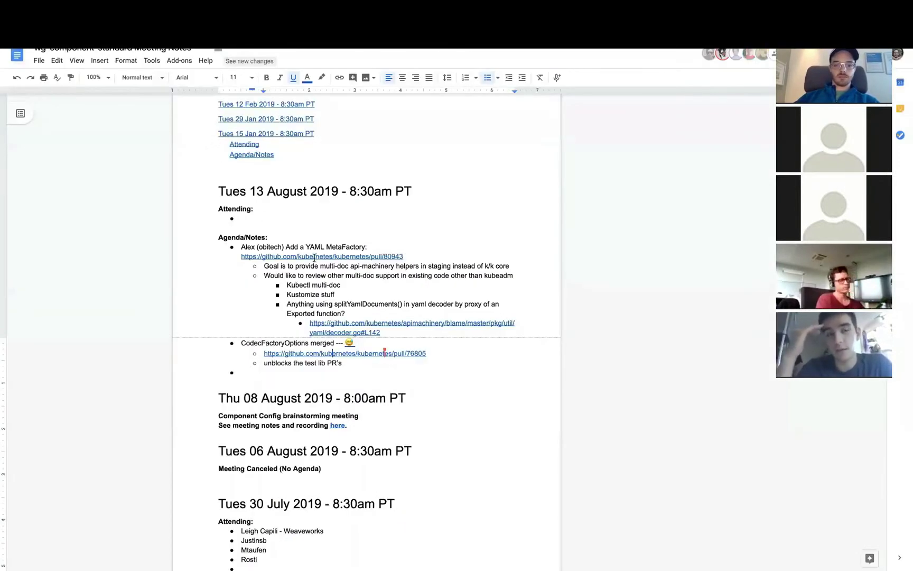
pyautogui.scroll(-1, 314, 258)
pyautogui.click(275, 310)
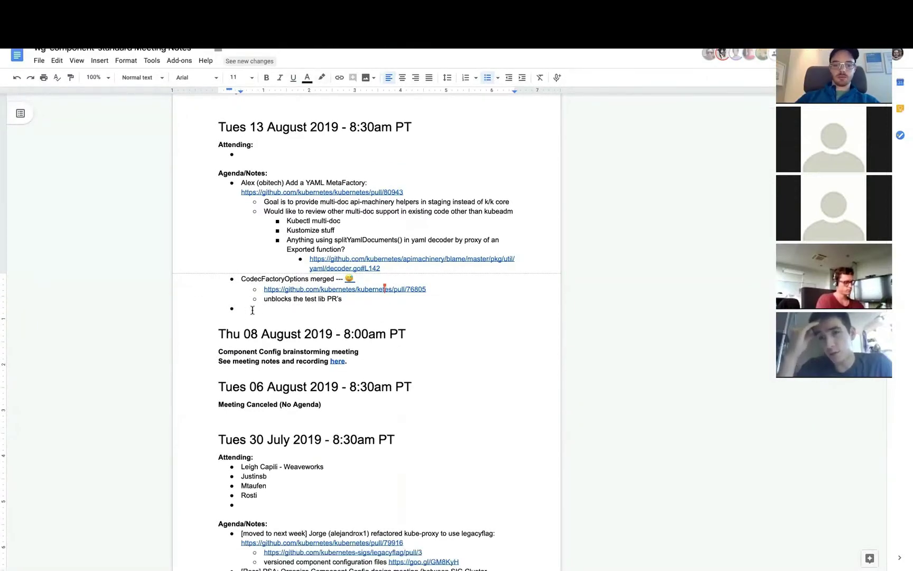
pyautogui.scroll(1, 262, 307)
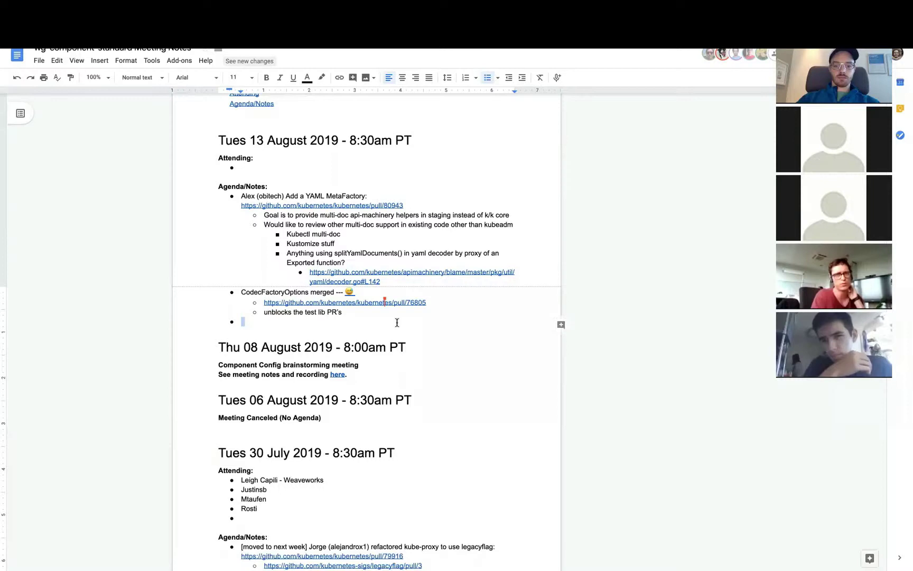
pyautogui.scroll(-2, 397, 322)
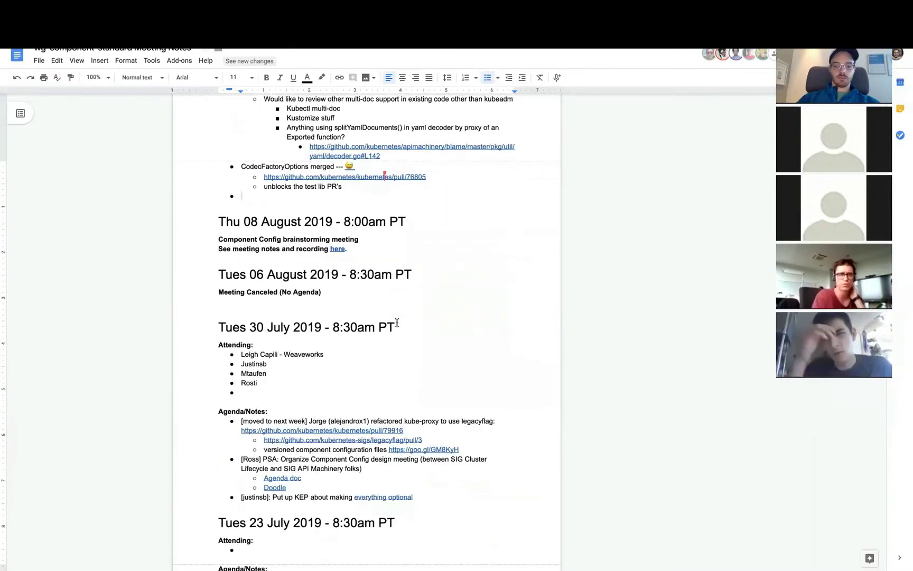
pyautogui.scroll(2, 397, 322)
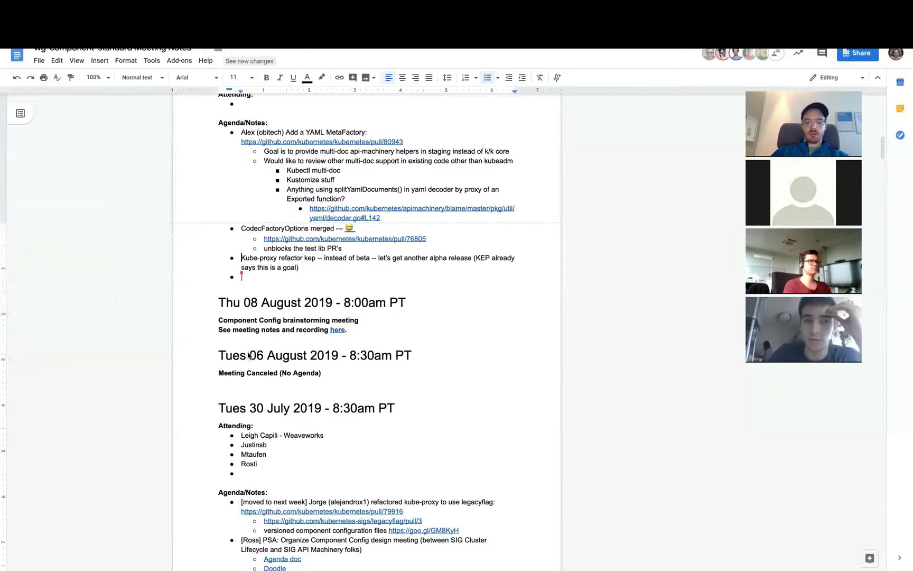
pyautogui.click(337, 330)
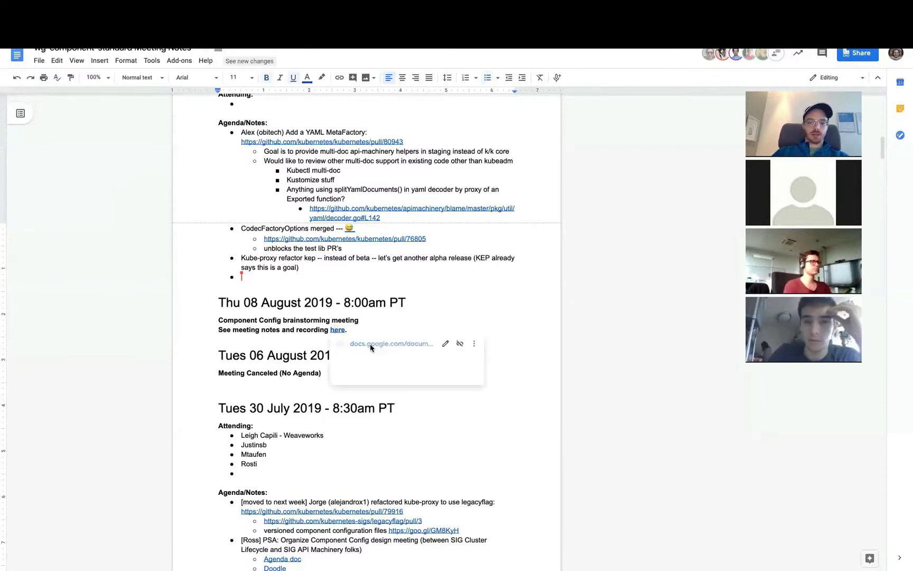
pyautogui.click(407, 344)
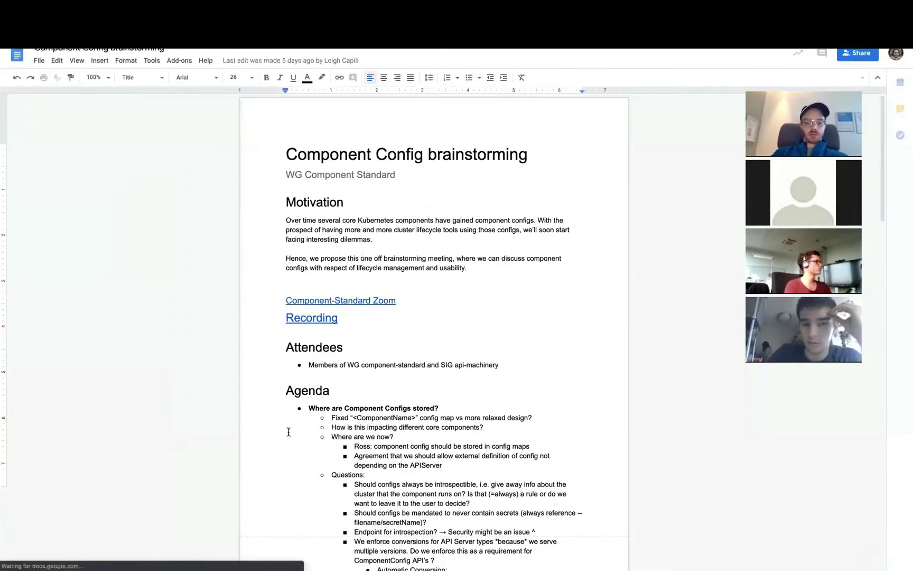
pyautogui.scroll(-3, 288, 432)
pyautogui.scroll(-2, 289, 432)
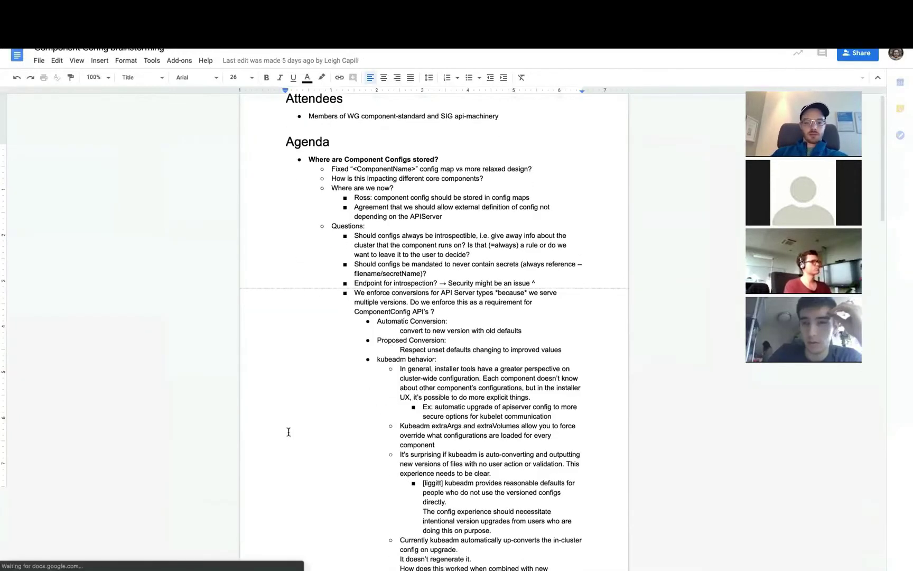
pyautogui.scroll(-2, 289, 431)
pyautogui.scroll(-2, 289, 432)
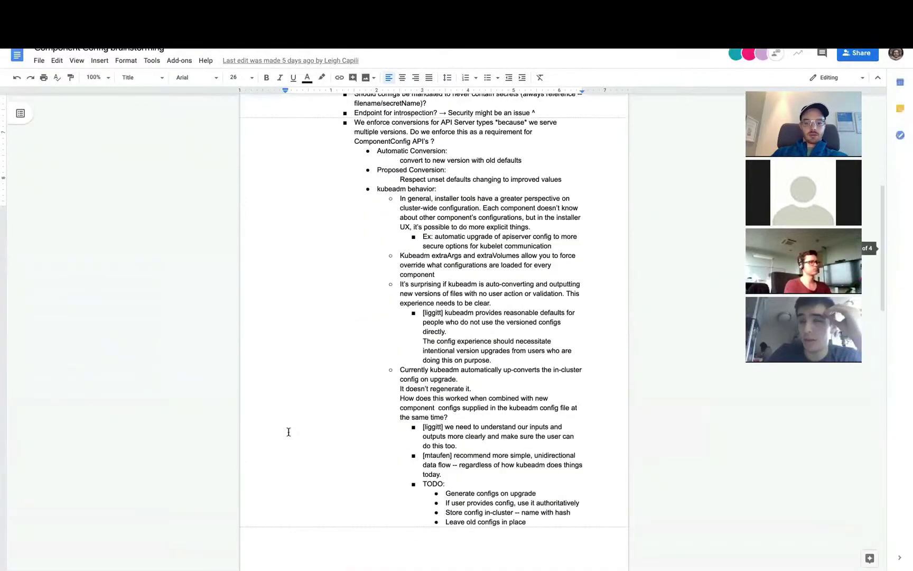
pyautogui.scroll(-7, 288, 432)
pyautogui.scroll(-3, 289, 431)
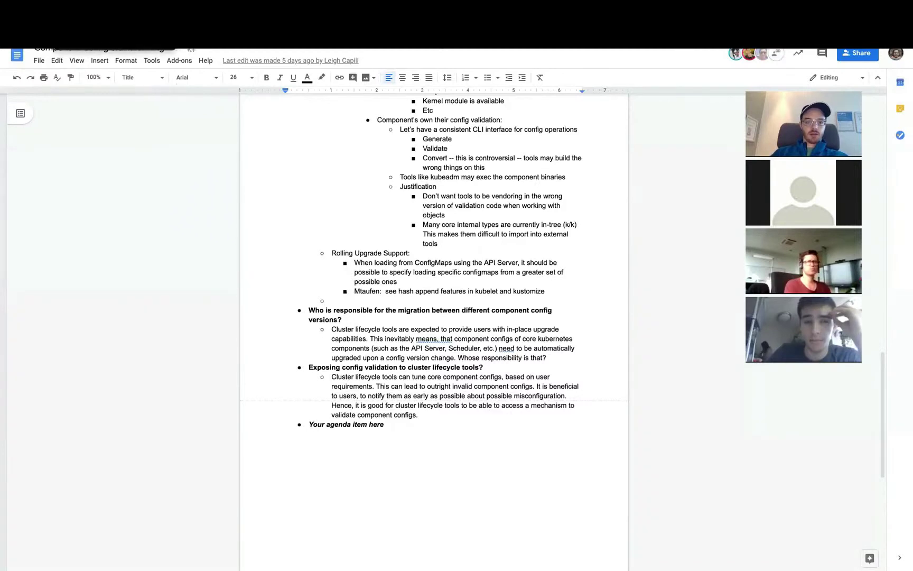
pyautogui.hotkey('ctrl', 'w')
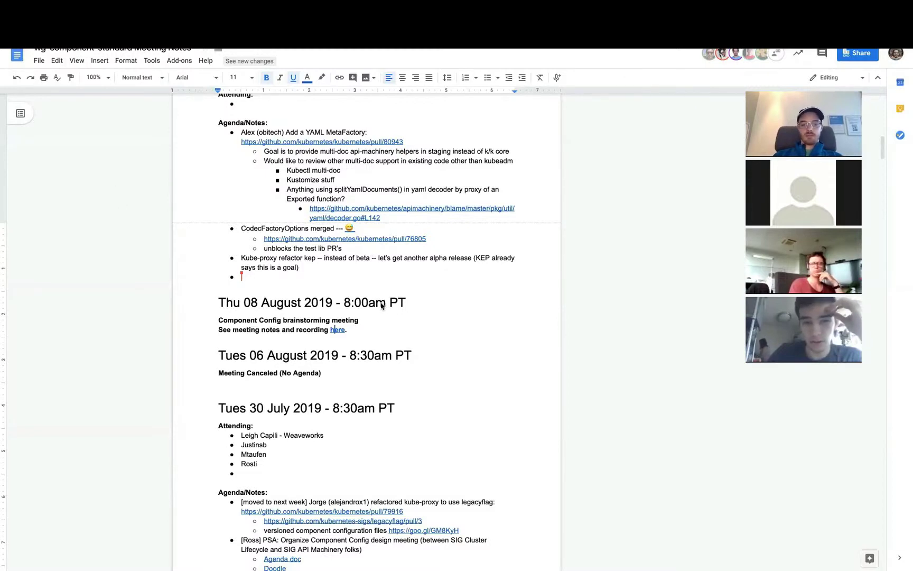
pyautogui.scroll(2, 381, 305)
pyautogui.scroll(1, 381, 305)
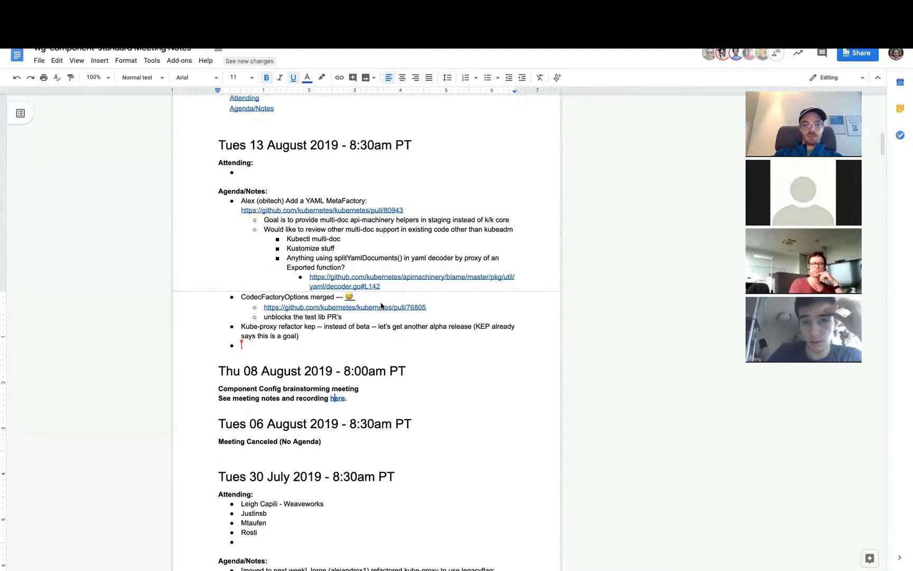